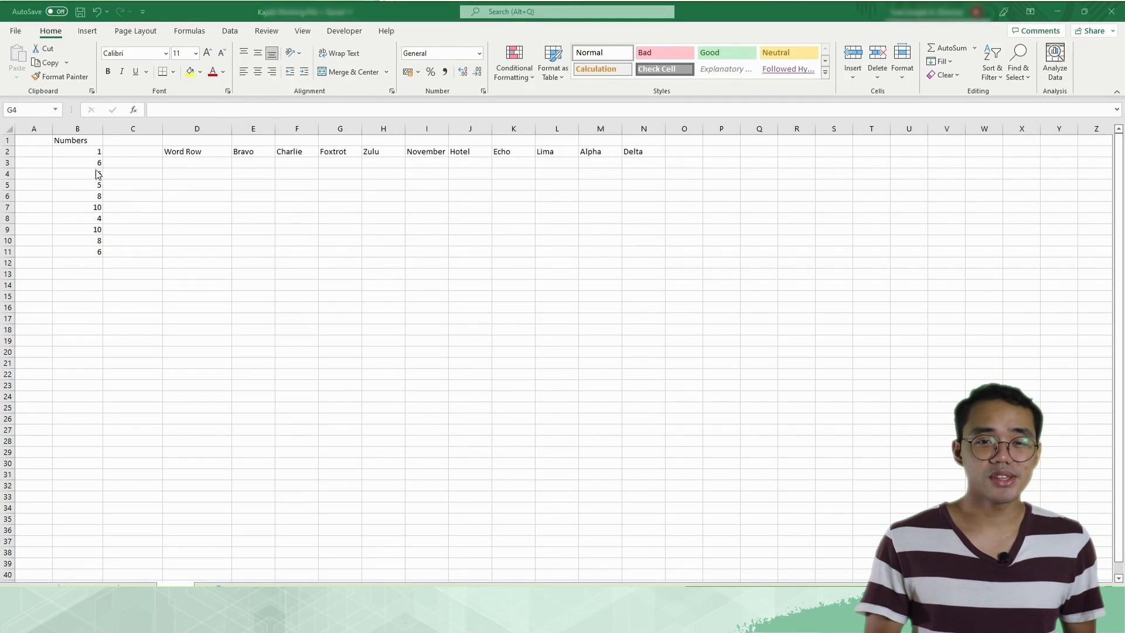
- Try sorting the numbers in B2:B11 from smallest to largest with Sort & Filter and undo that sort
left_click(73, 154)
key("F2")
left_click_drag(72, 155, 70, 246)
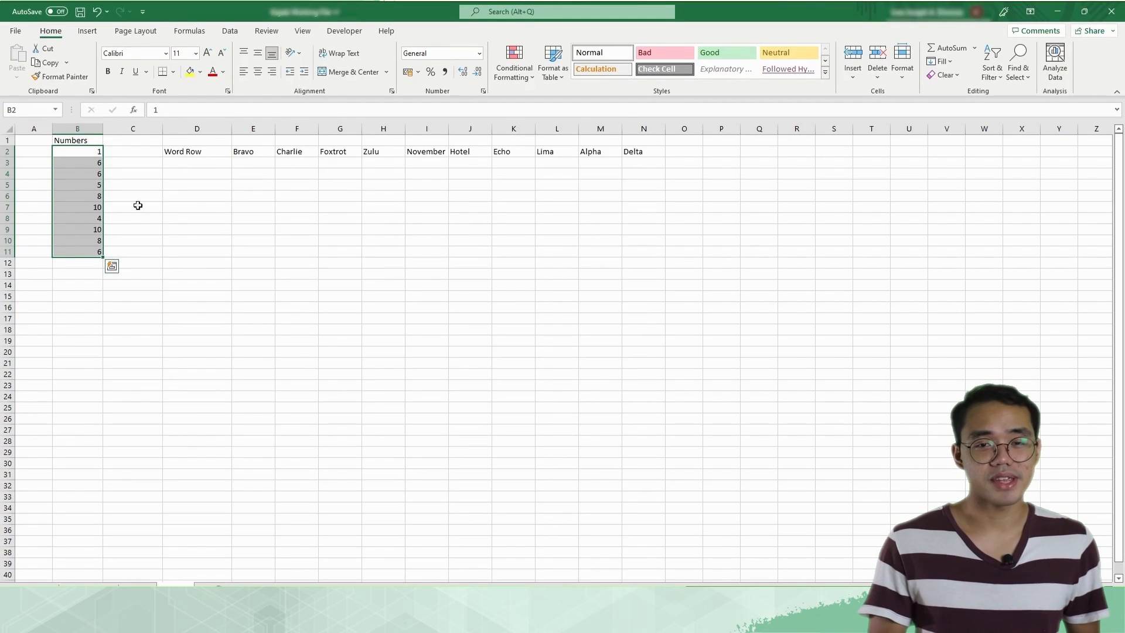
left_click(997, 79)
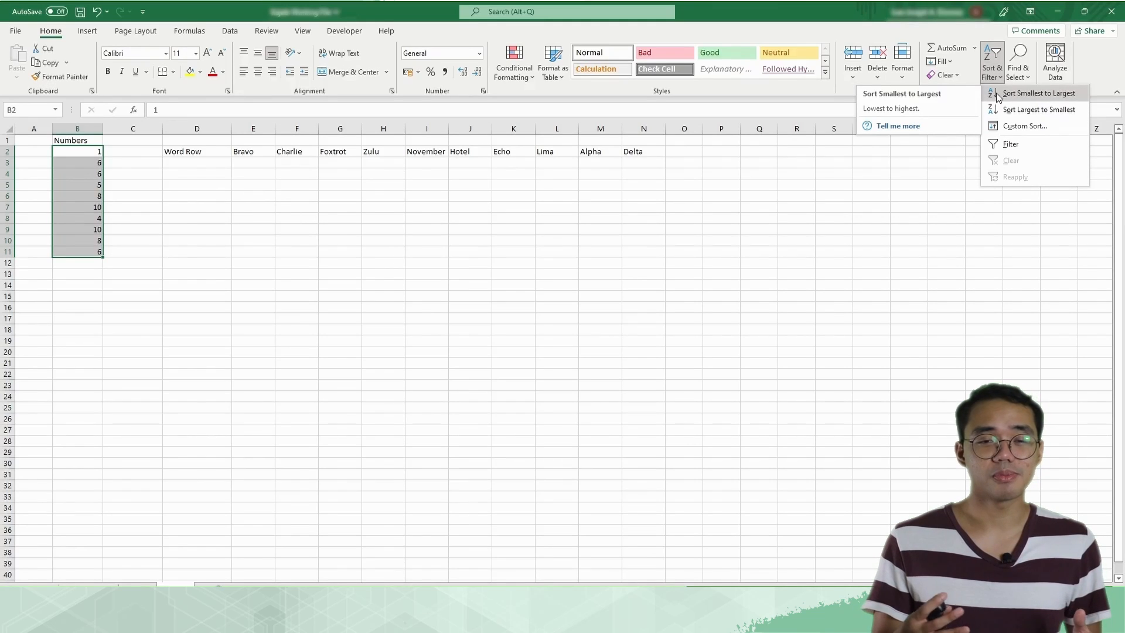
left_click(997, 94)
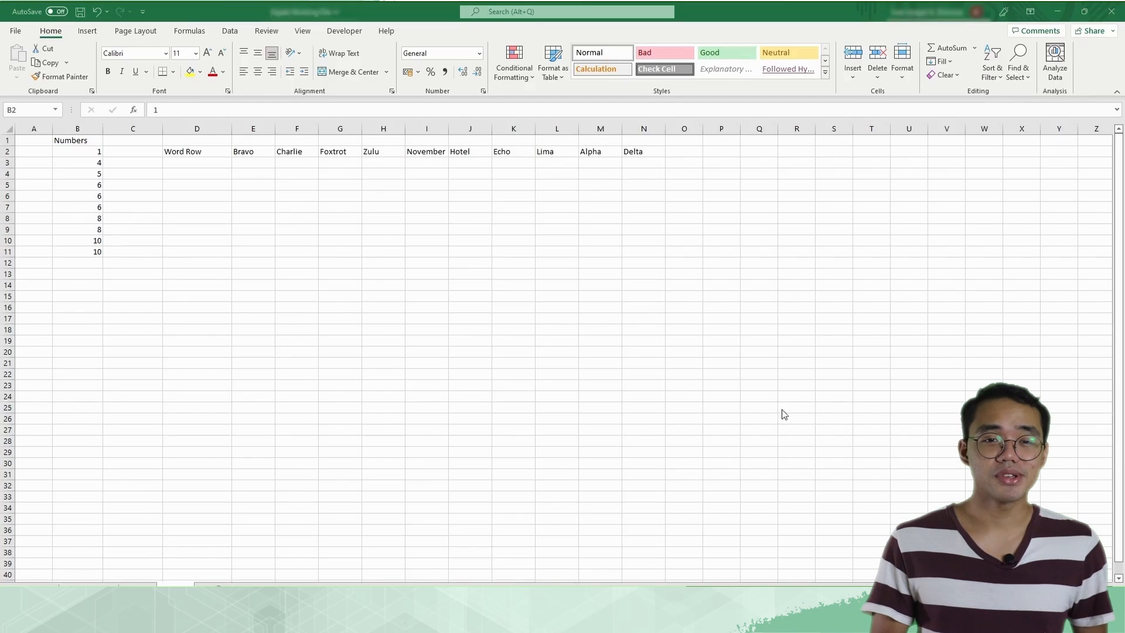
key("ctrl+z")
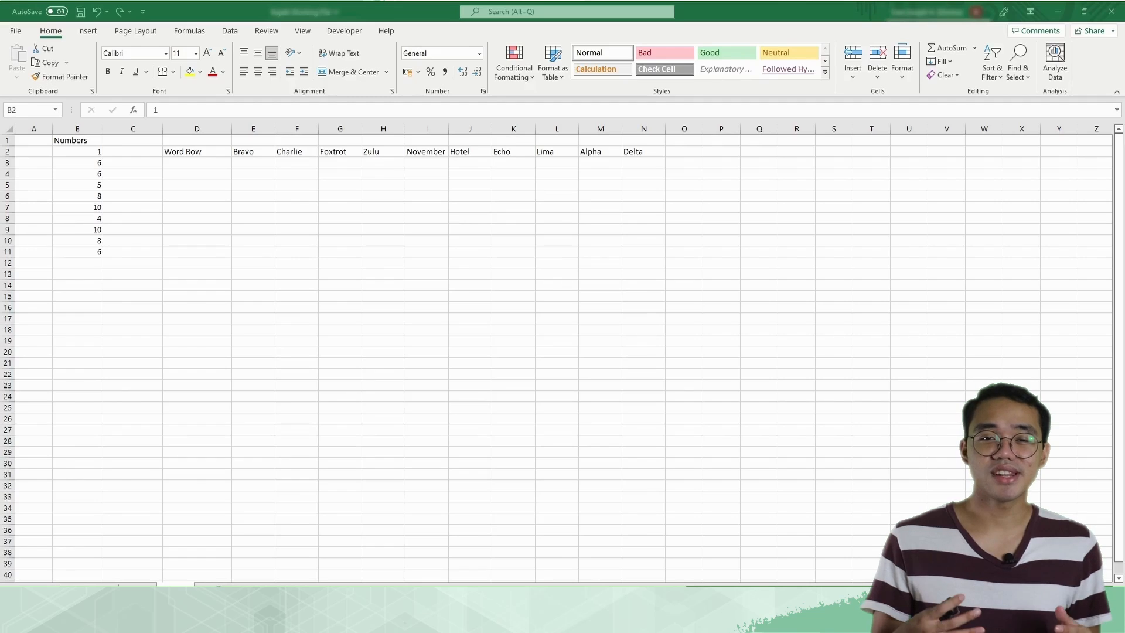
- Sort the values in B2:B11 under the Numbers header from smallest to largest
key("ctrl+shift+Down")
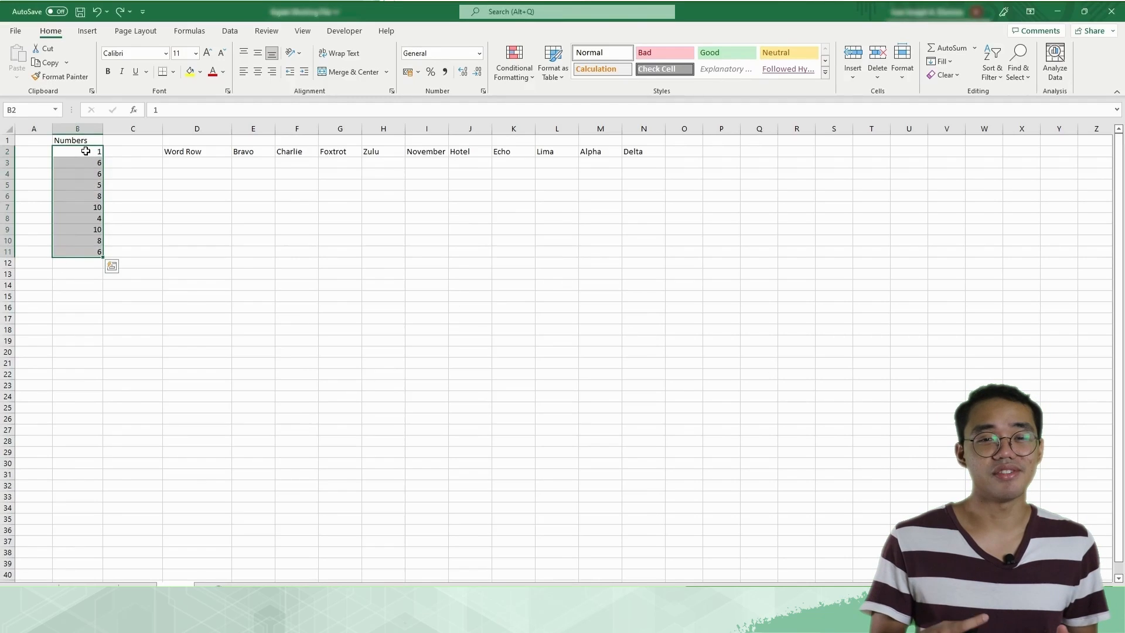
right_click(76, 188)
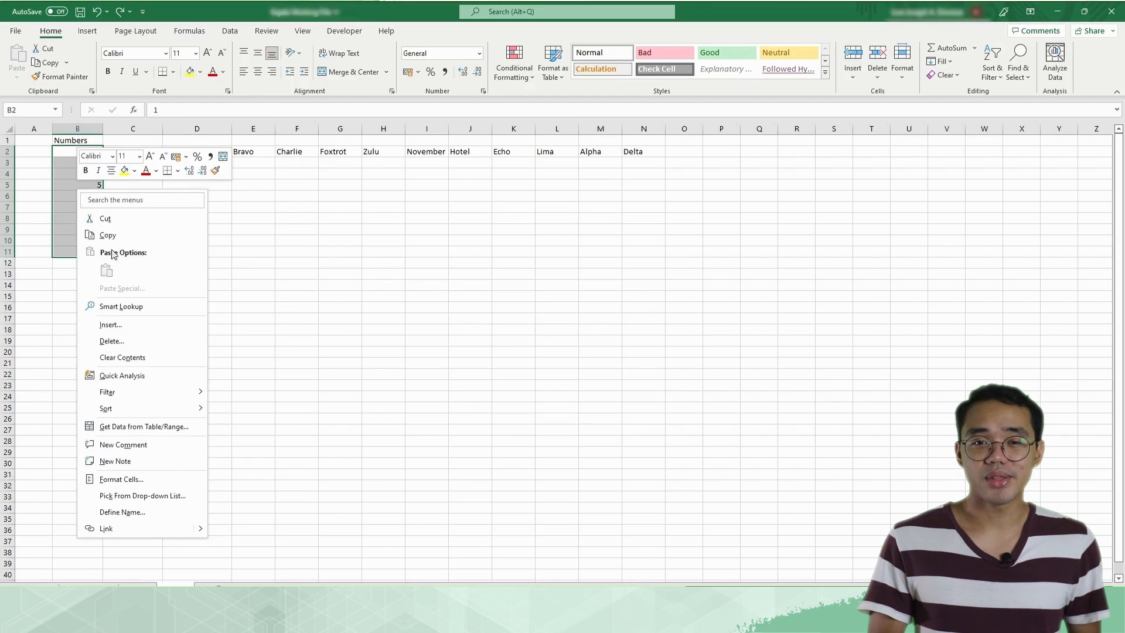
mouse_move(146, 412)
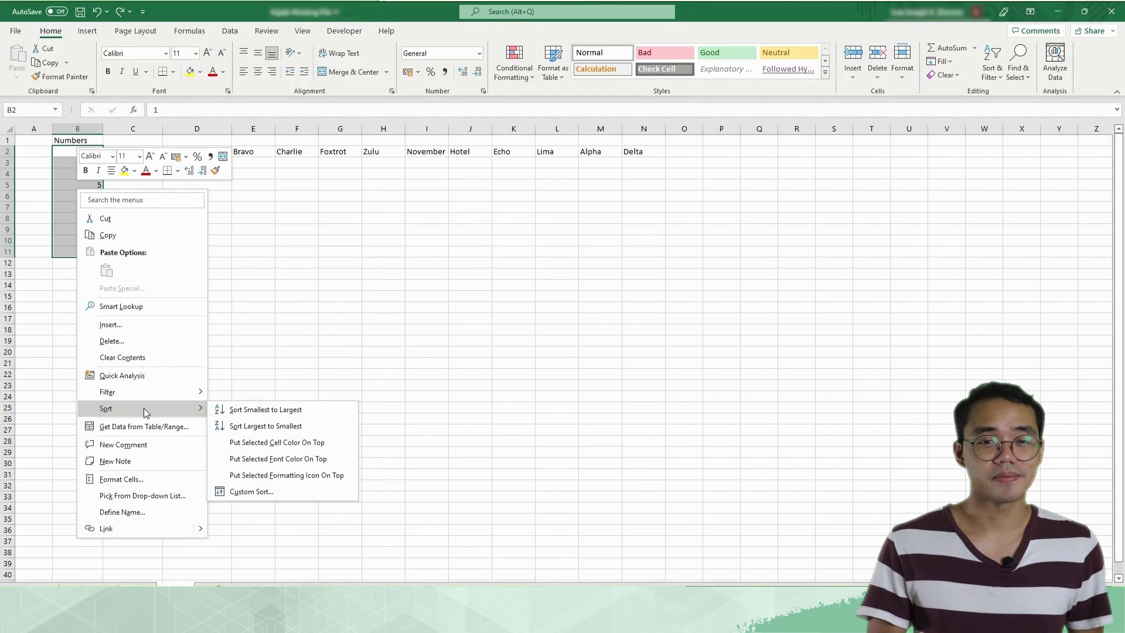
left_click(321, 412)
left_click(285, 338)
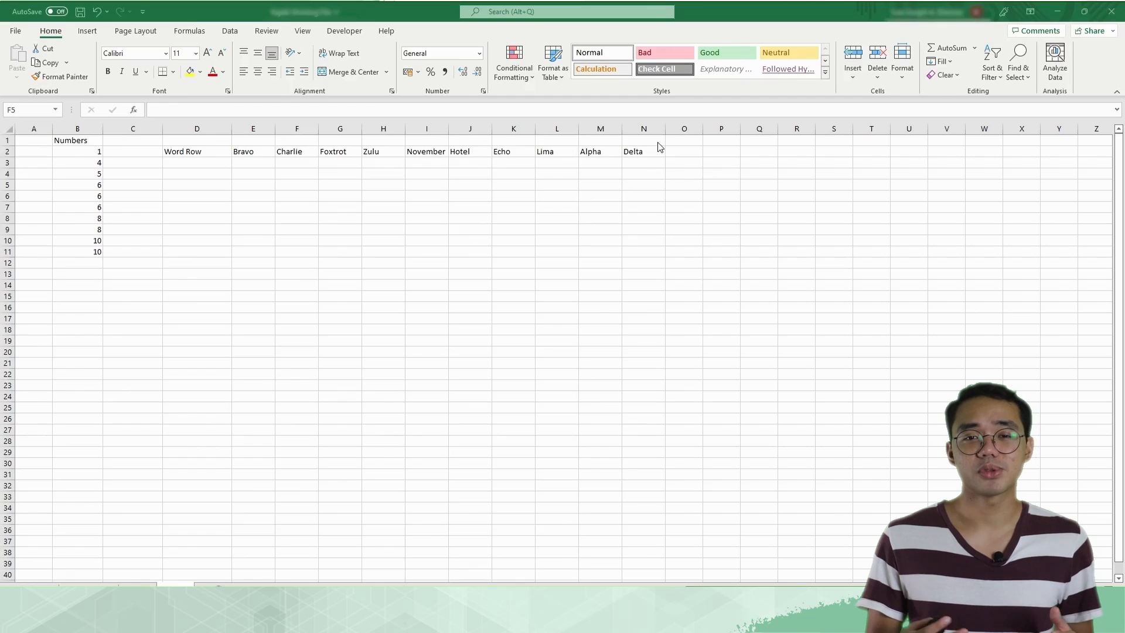
- Select the words in E2:N2, bring up their Custom Sort settings and cancel without sorting
left_click(992, 71)
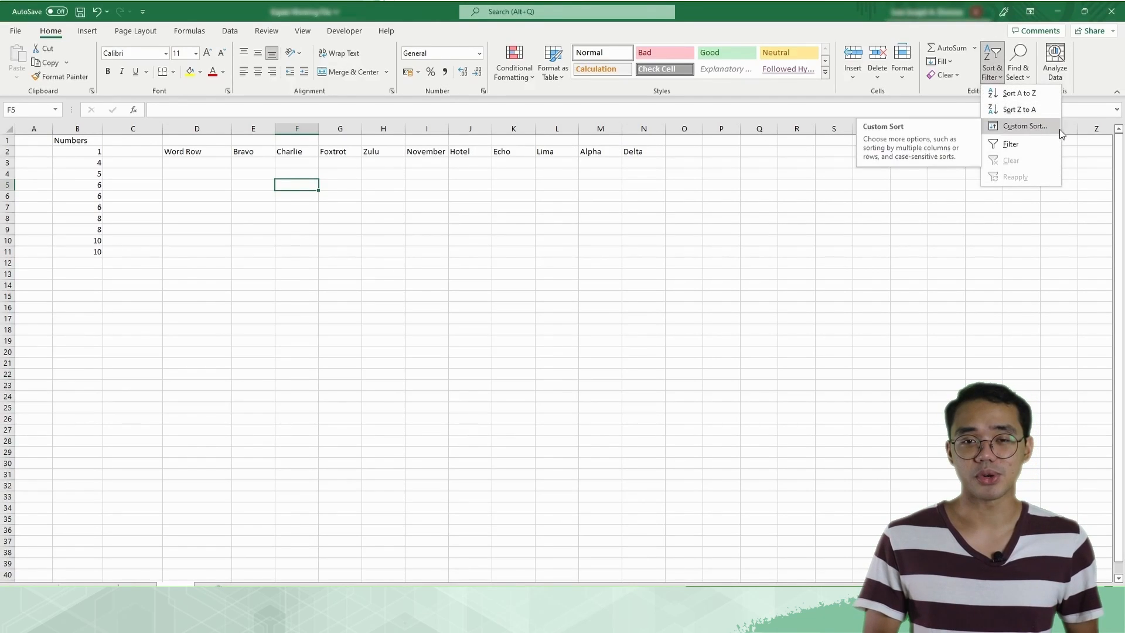
left_click(545, 167)
left_click_drag(246, 151, 631, 151)
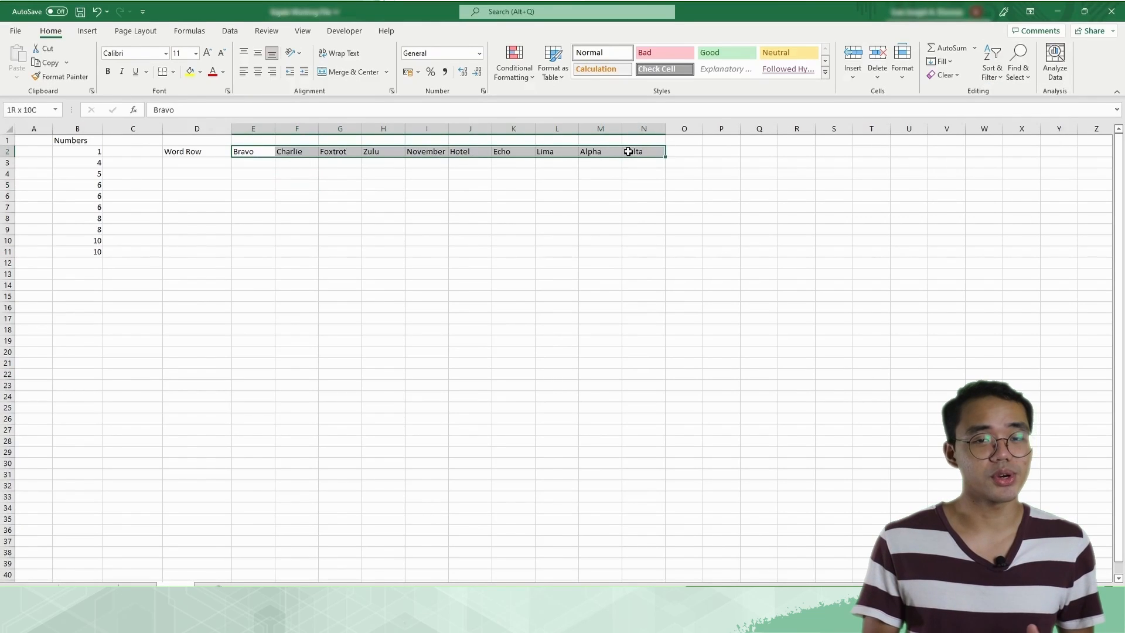
right_click(630, 151)
mouse_move(722, 389)
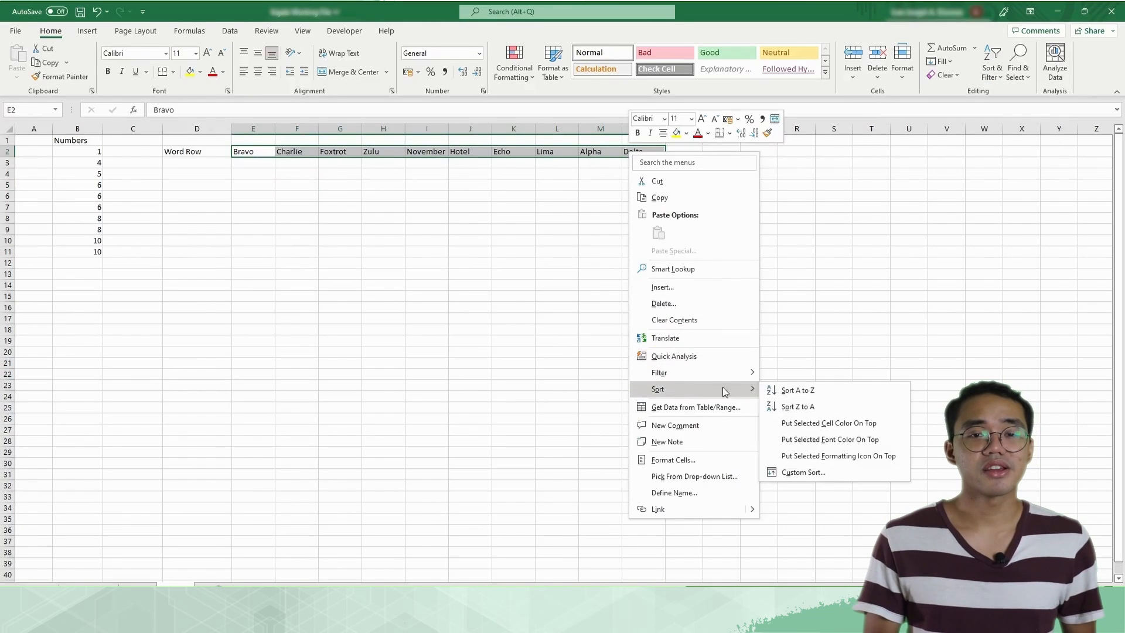
left_click(844, 472)
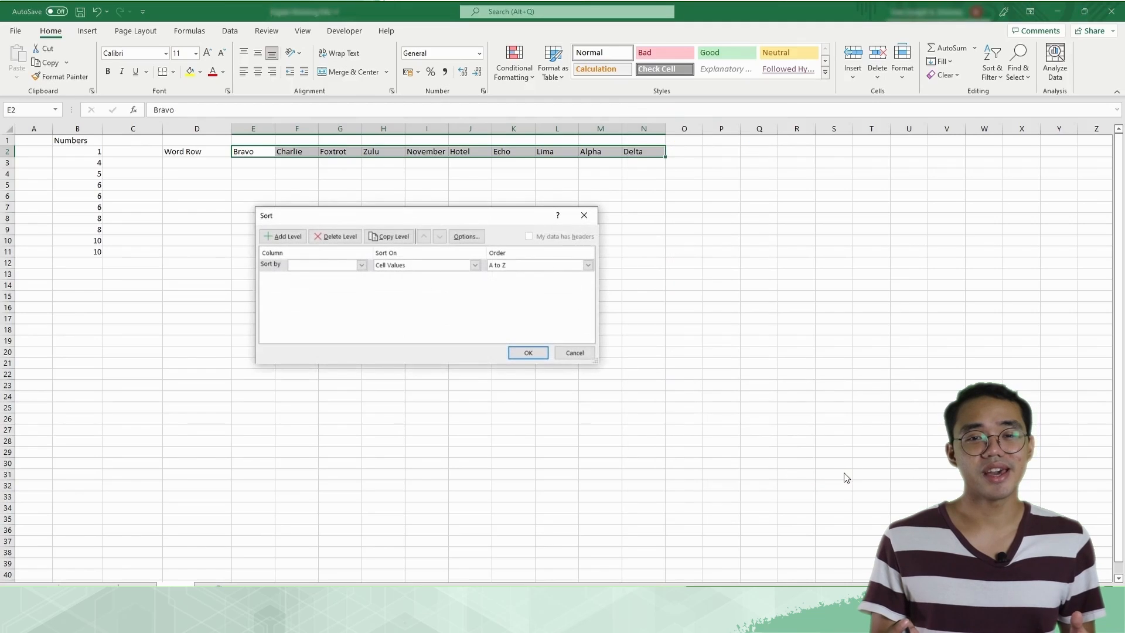
left_click(575, 353)
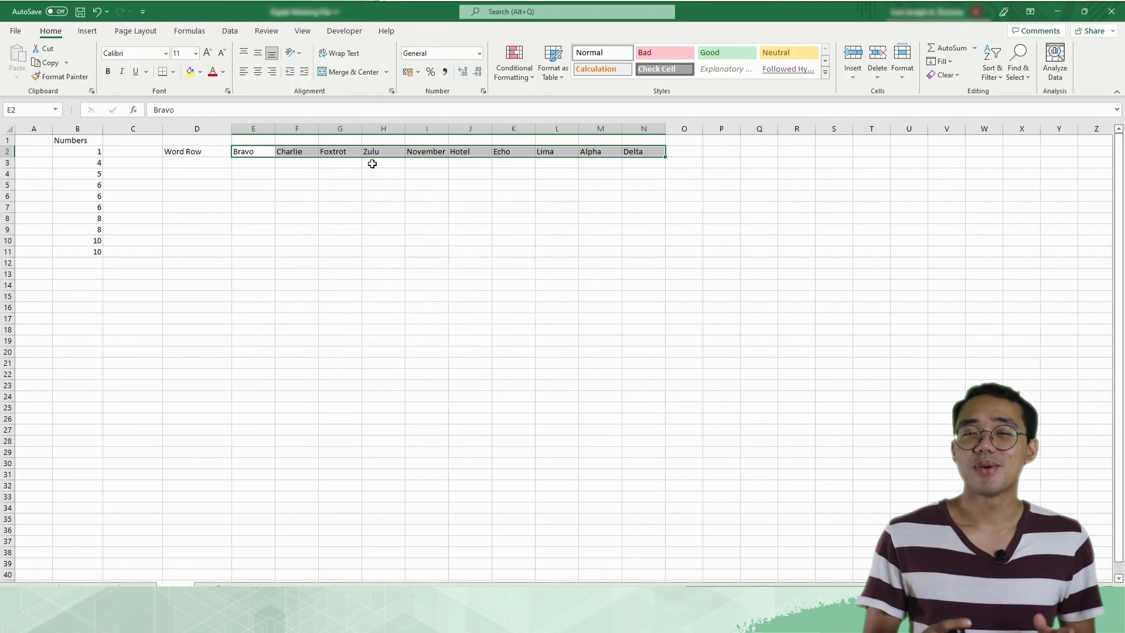
- Open the sort settings for the words in E2:N2 and set the orientation to Sort left to right
left_click(229, 31)
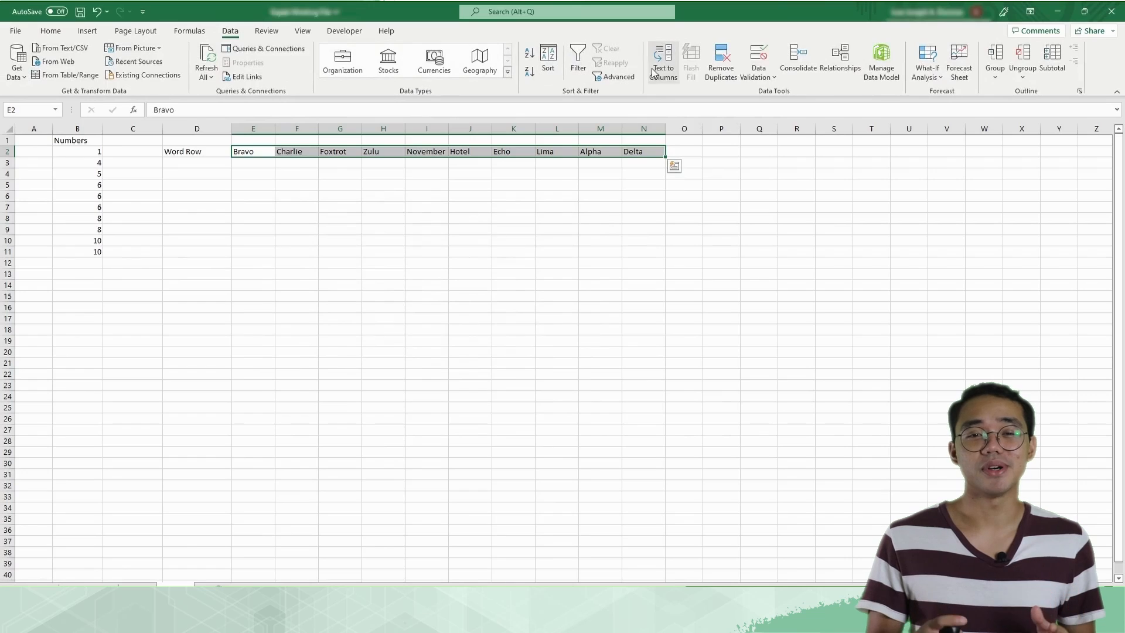
left_click(541, 72)
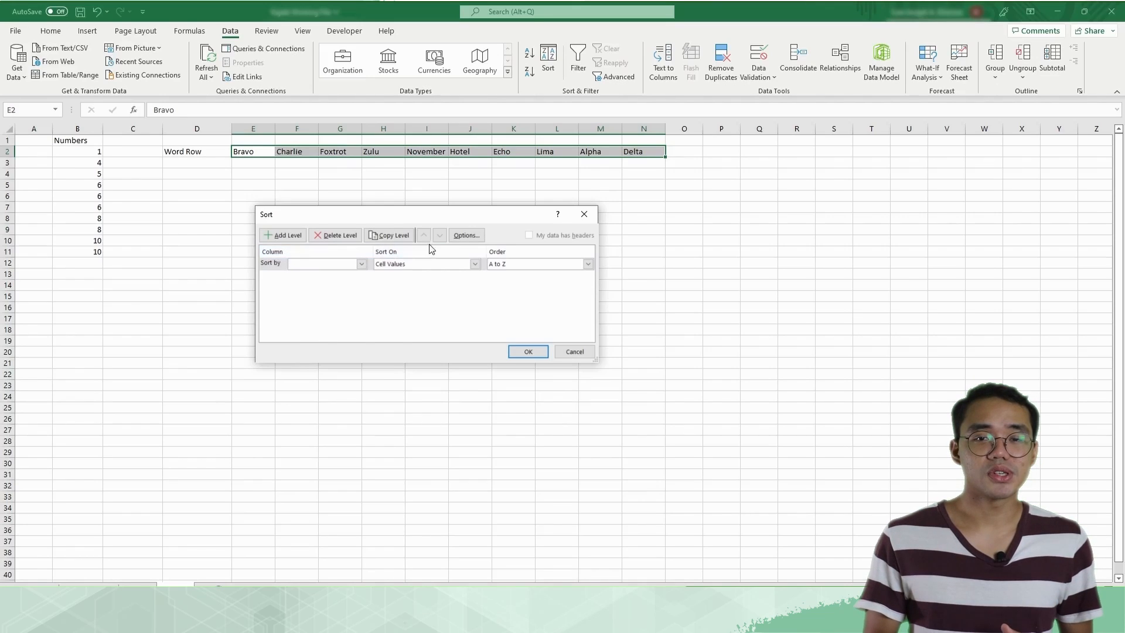
left_click(458, 237)
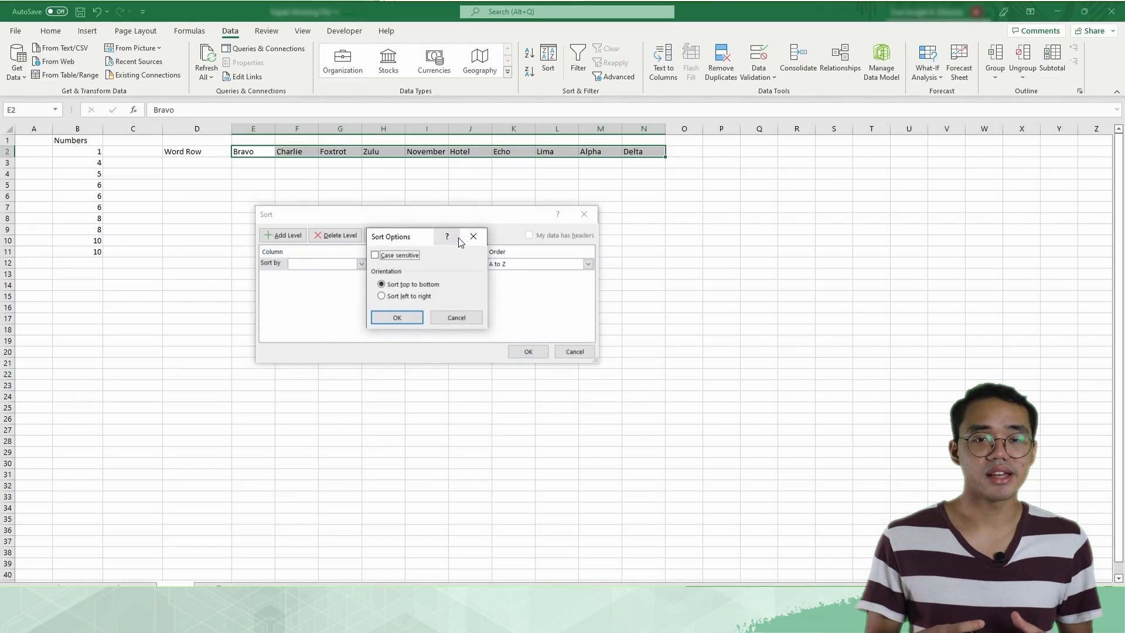
left_click(427, 295)
left_click(397, 318)
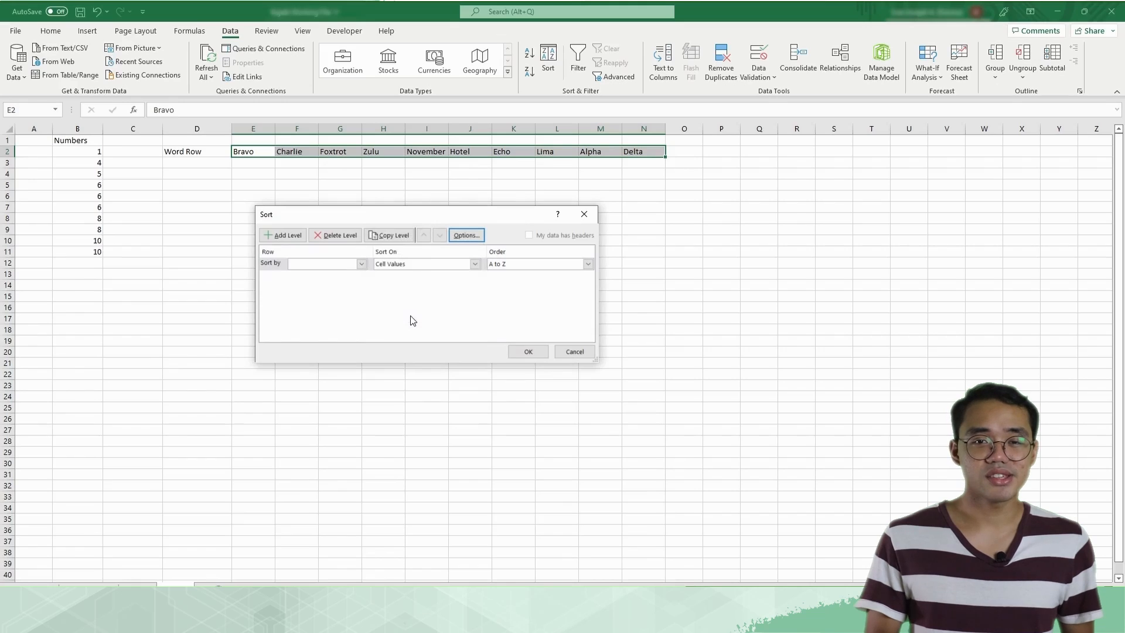
left_click(463, 236)
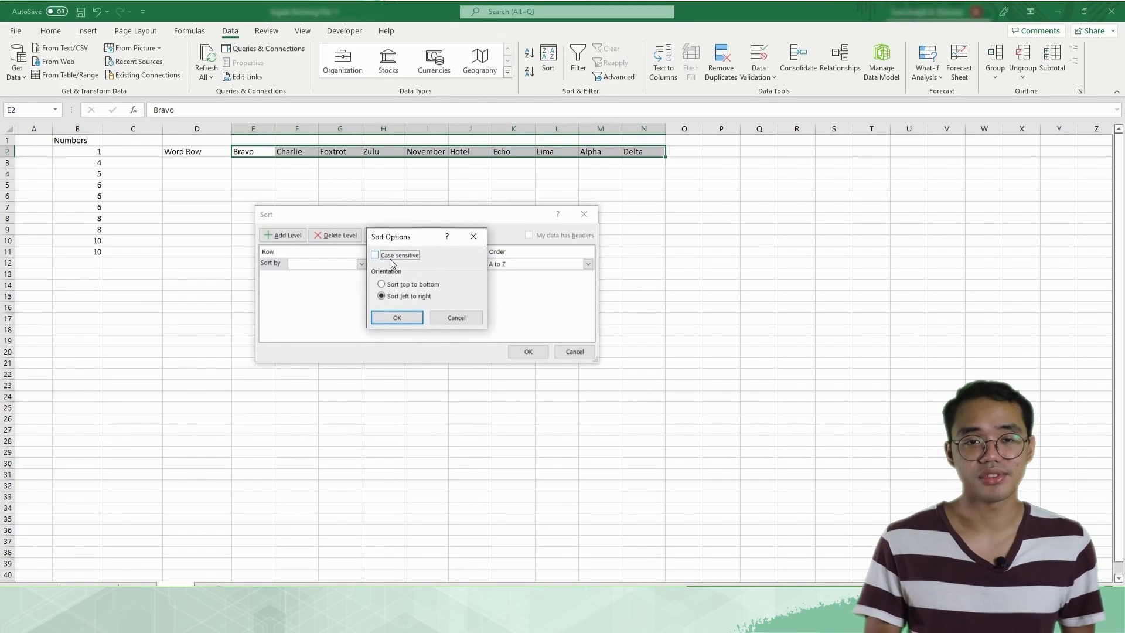
left_click(473, 237)
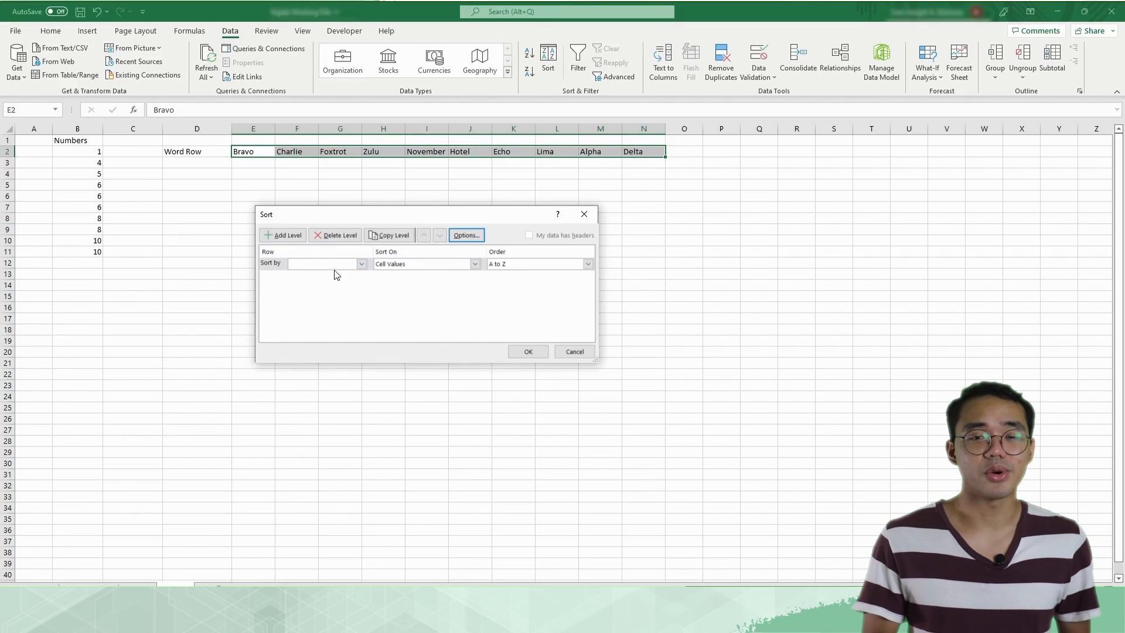
- Sort the selected words by Row 2 on cell values, A to Z
left_click(362, 264)
left_click(357, 273)
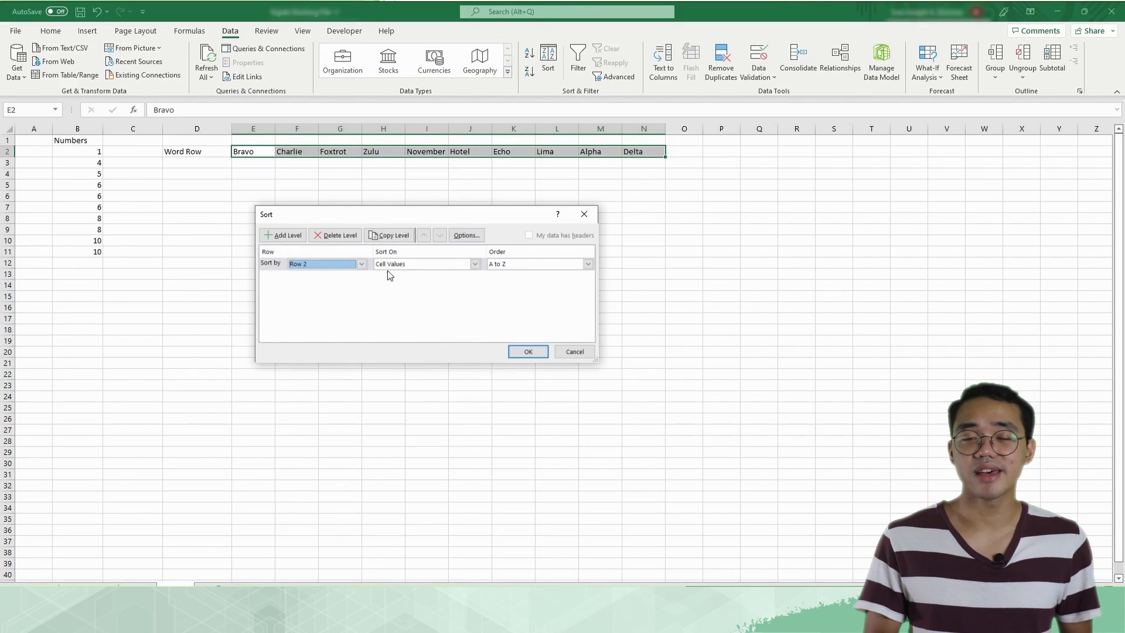
left_click(529, 352)
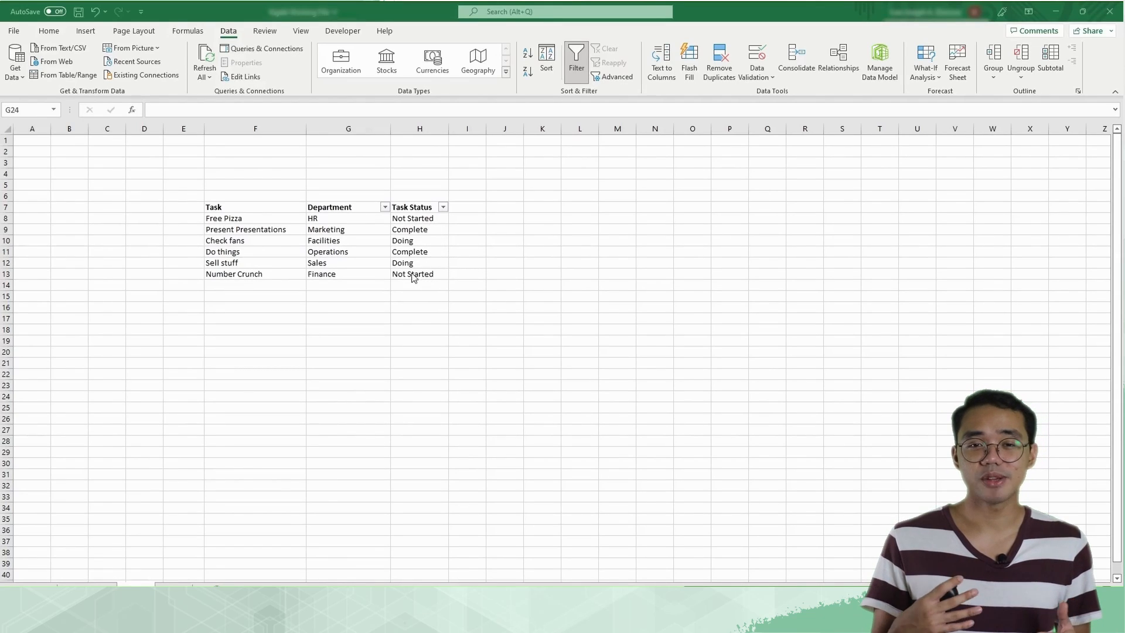
- Select the task table F7:H13 and set up a custom sort by Task Status on cell values, A to Z
left_click(348, 261)
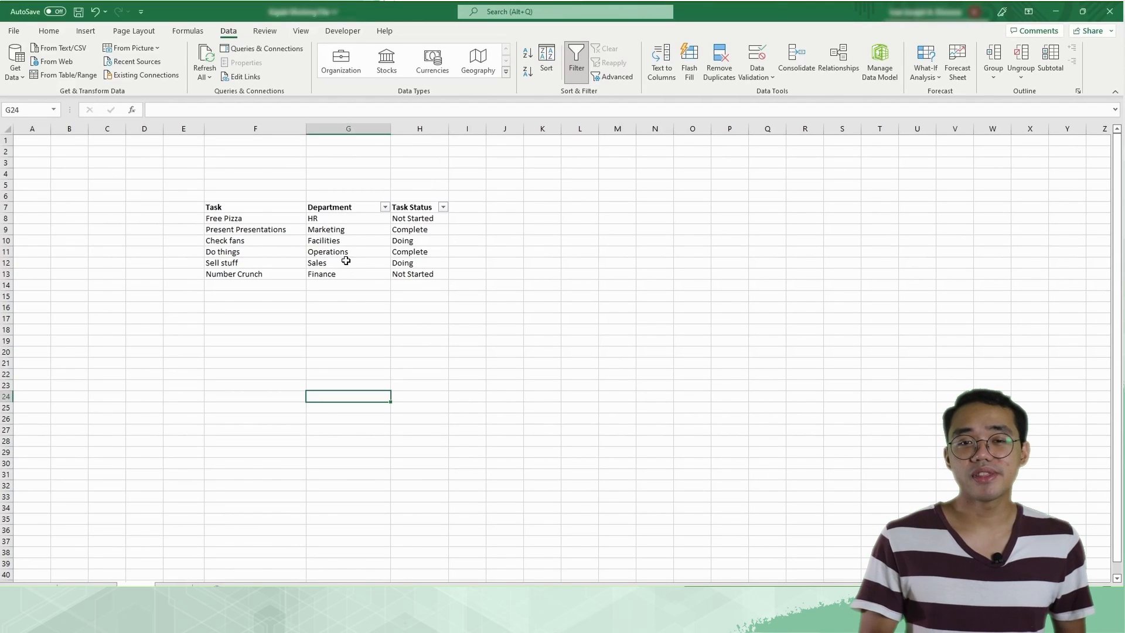
left_click_drag(253, 212, 425, 272)
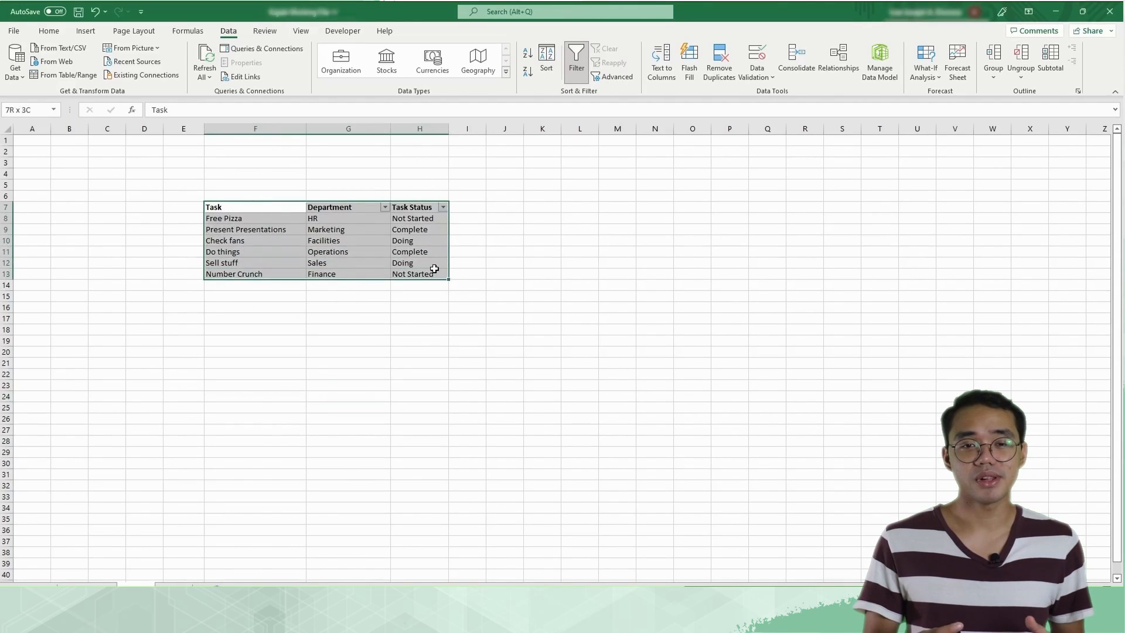
right_click(357, 244)
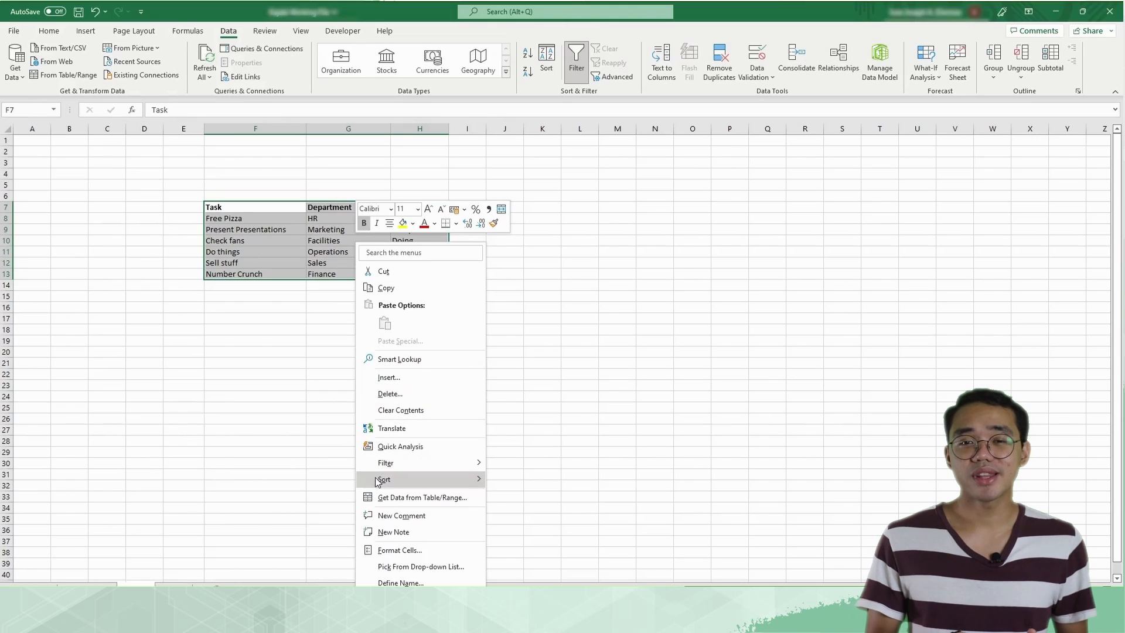
mouse_move(393, 481)
left_click(570, 561)
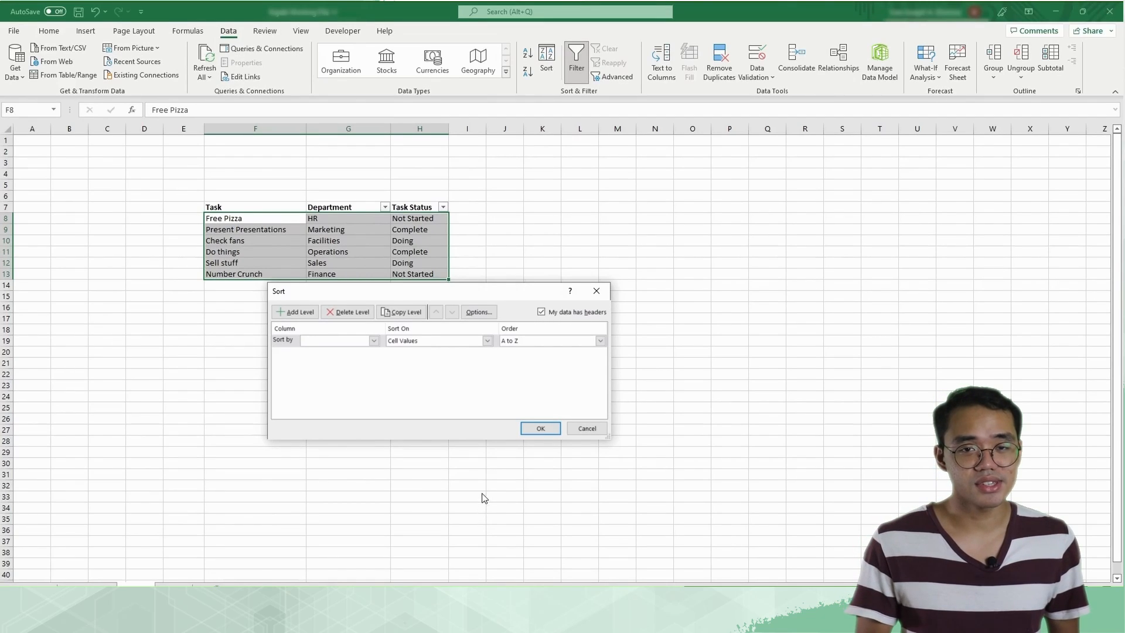
left_click(326, 344)
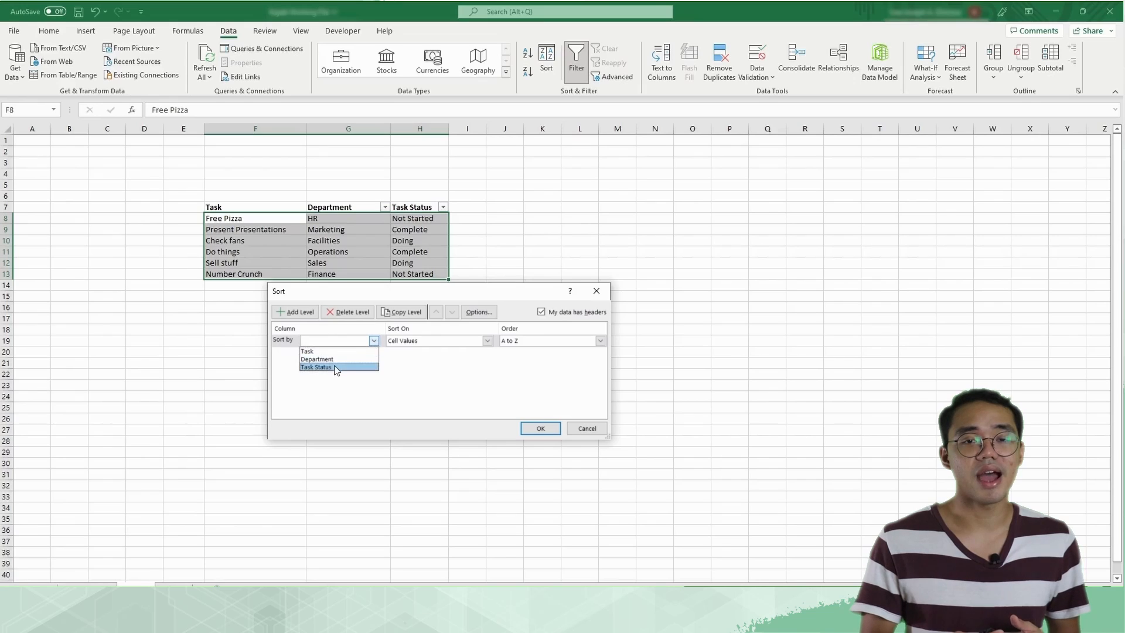
left_click(335, 368)
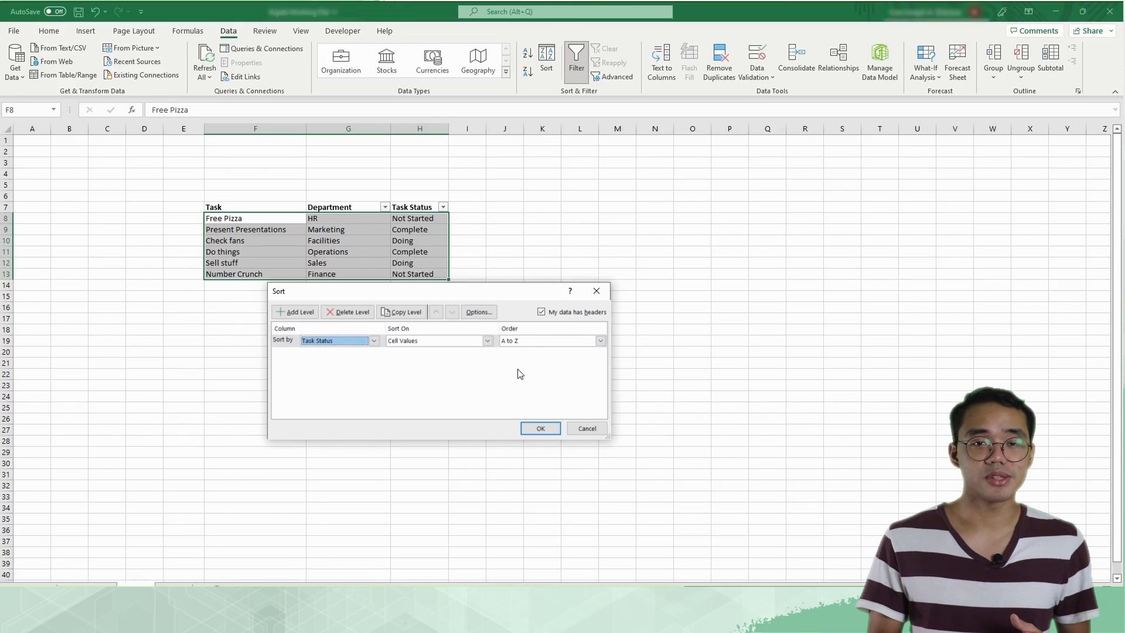
- Add a second sort level by Department on cell values, A to Z, and apply the sort
left_click(305, 315)
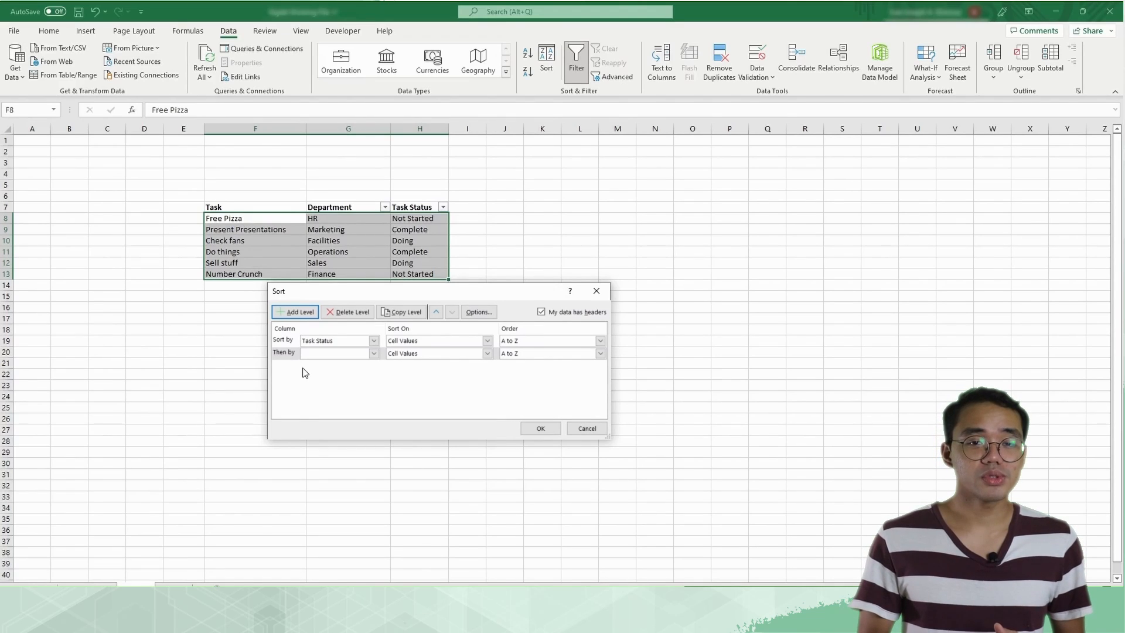
left_click(373, 353)
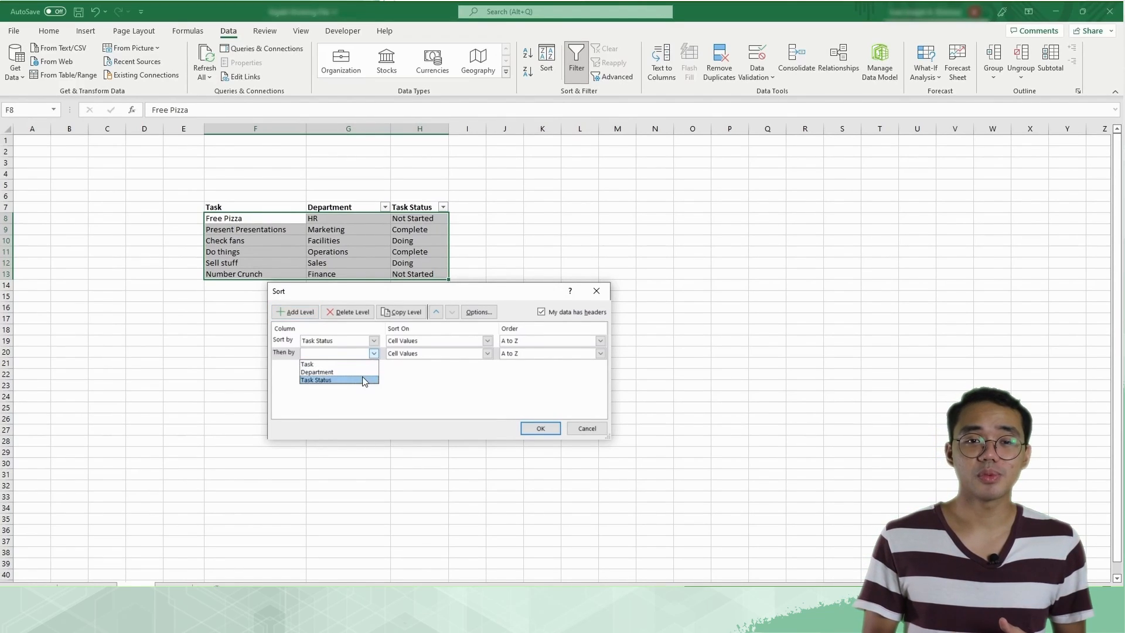
left_click(361, 375)
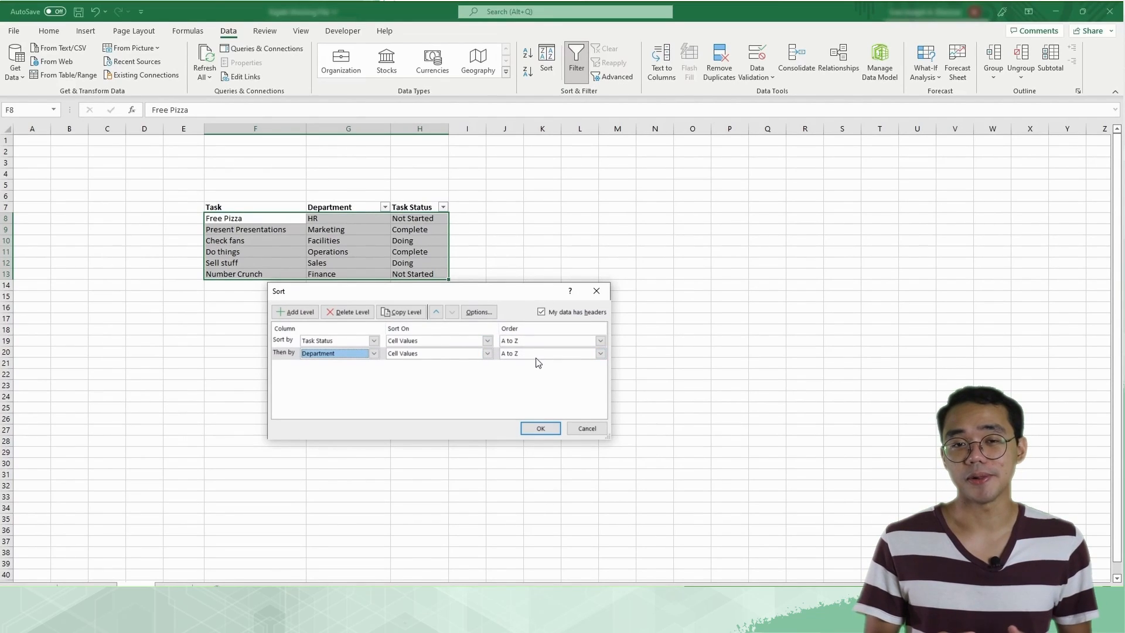
left_click(535, 430)
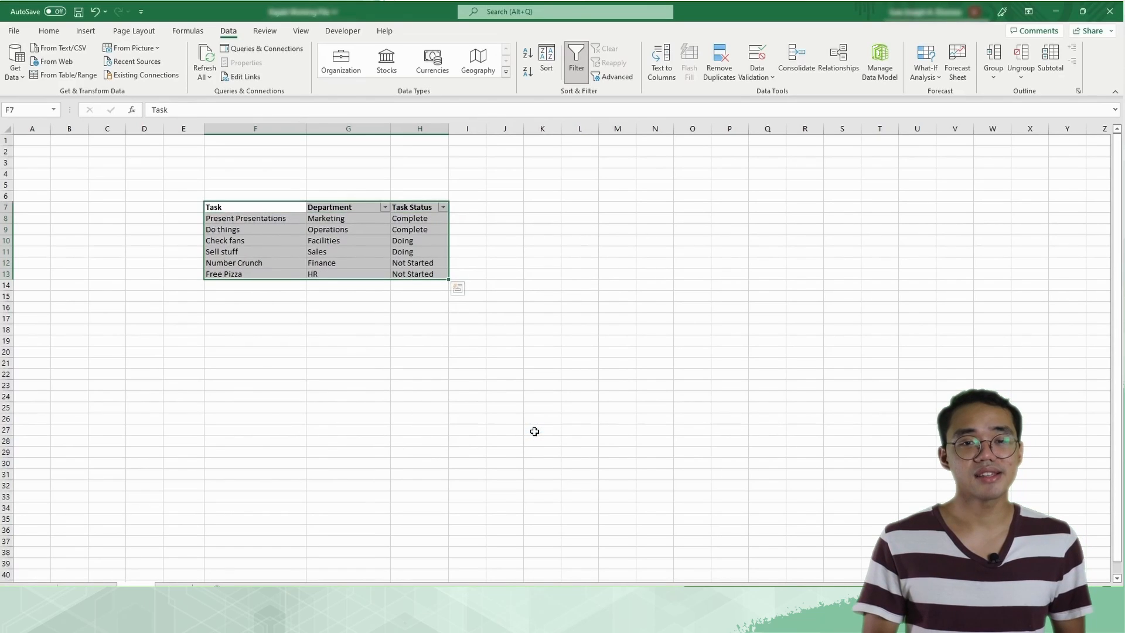
- Check the order of the Task Status values and of the departments within each status
left_click(494, 341)
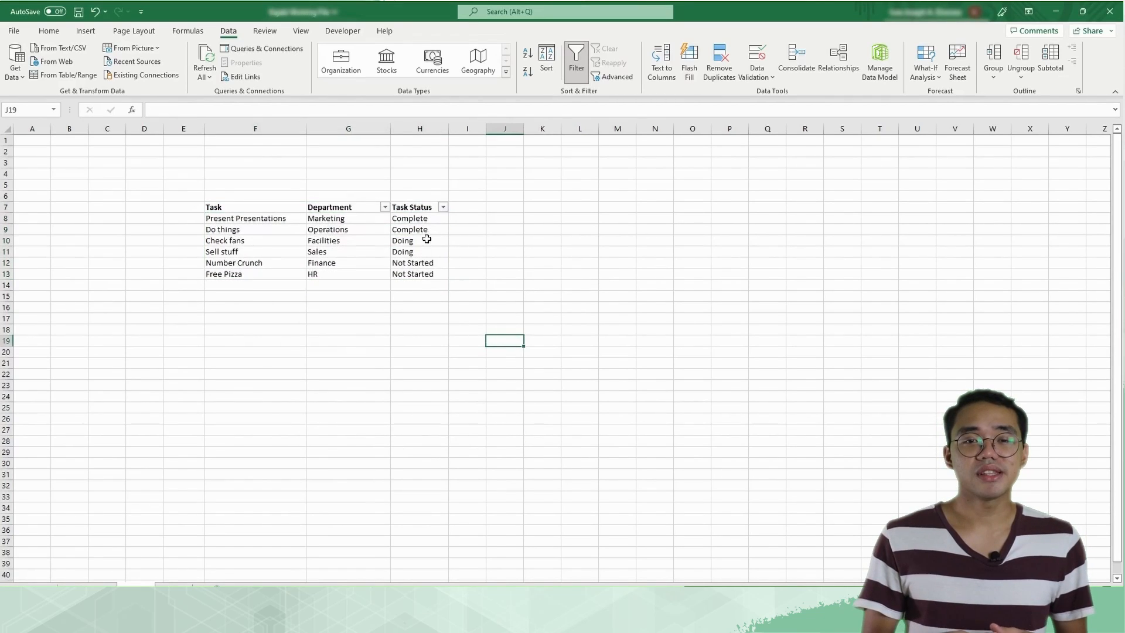
left_click(437, 220)
left_click_drag(436, 220, 430, 274)
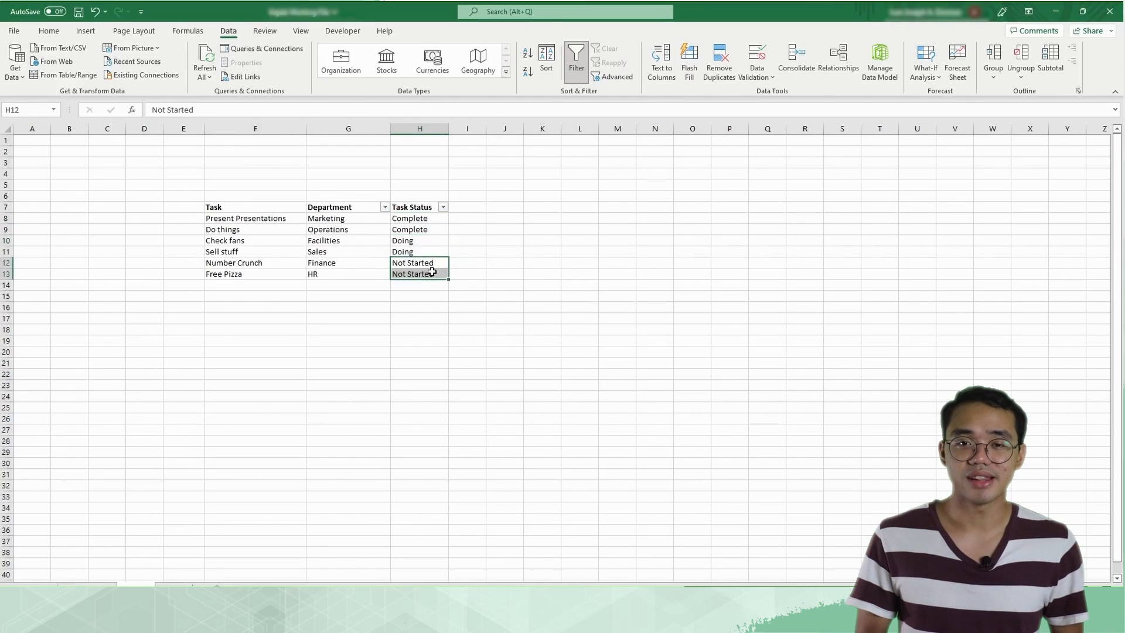
left_click(400, 305)
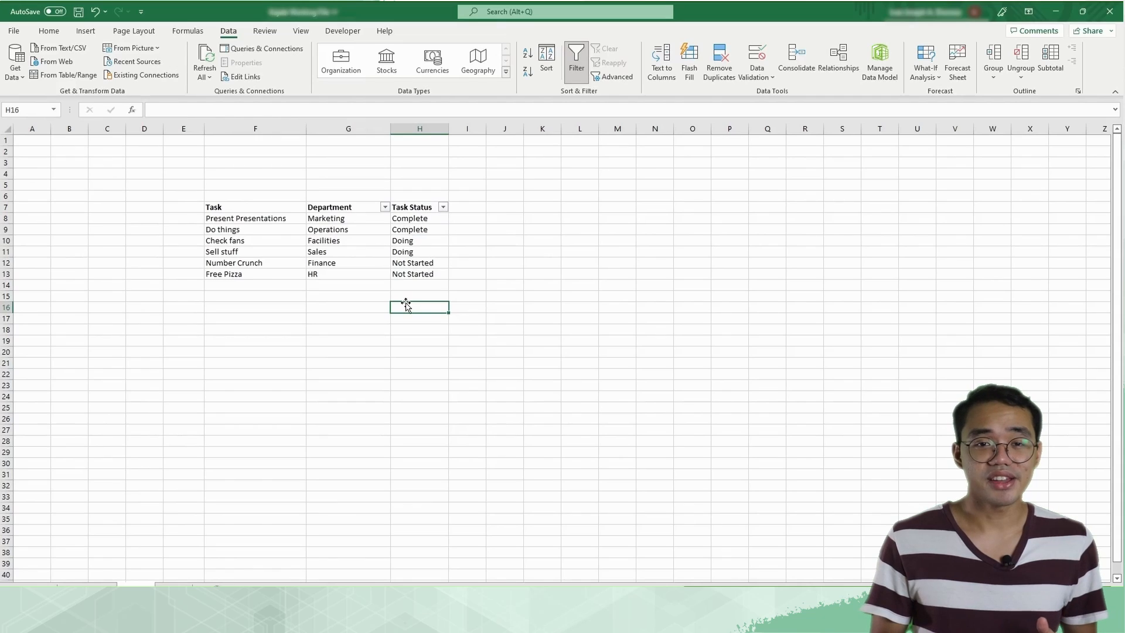
left_click(366, 222)
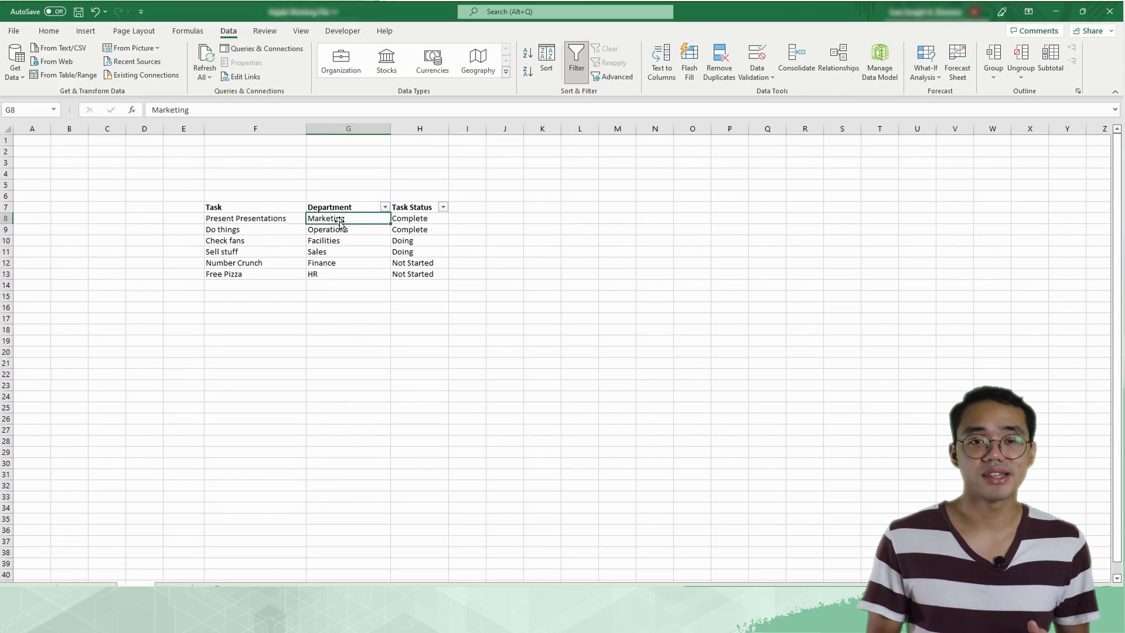
- Go through the departments from Operations down to HR to compare their alphabetical order within each status group
left_click(362, 232)
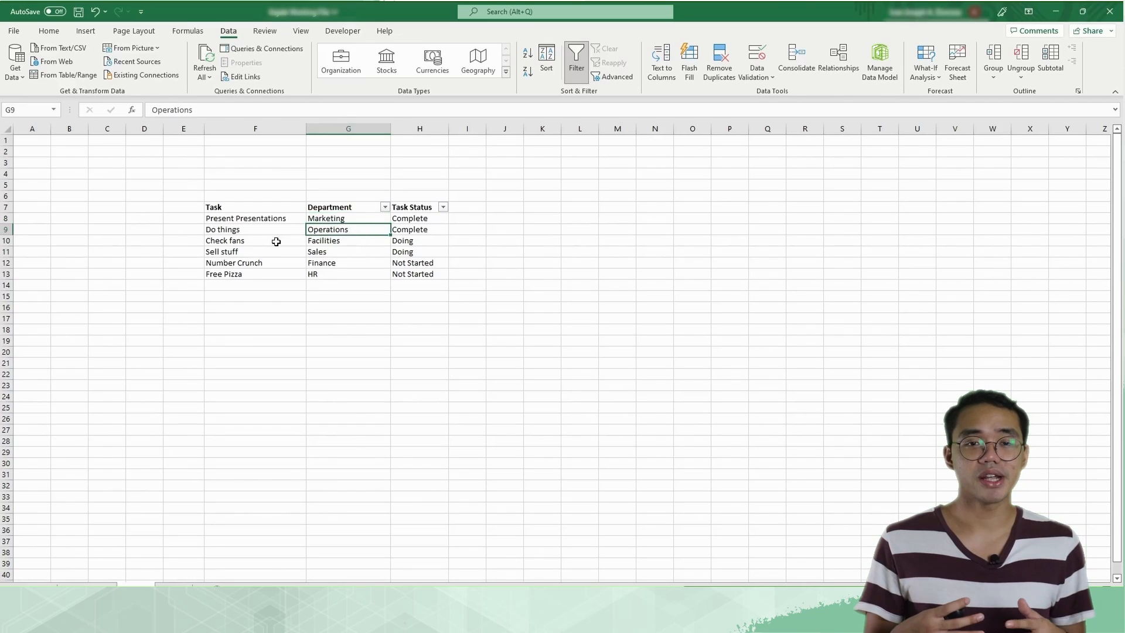
left_click(326, 241)
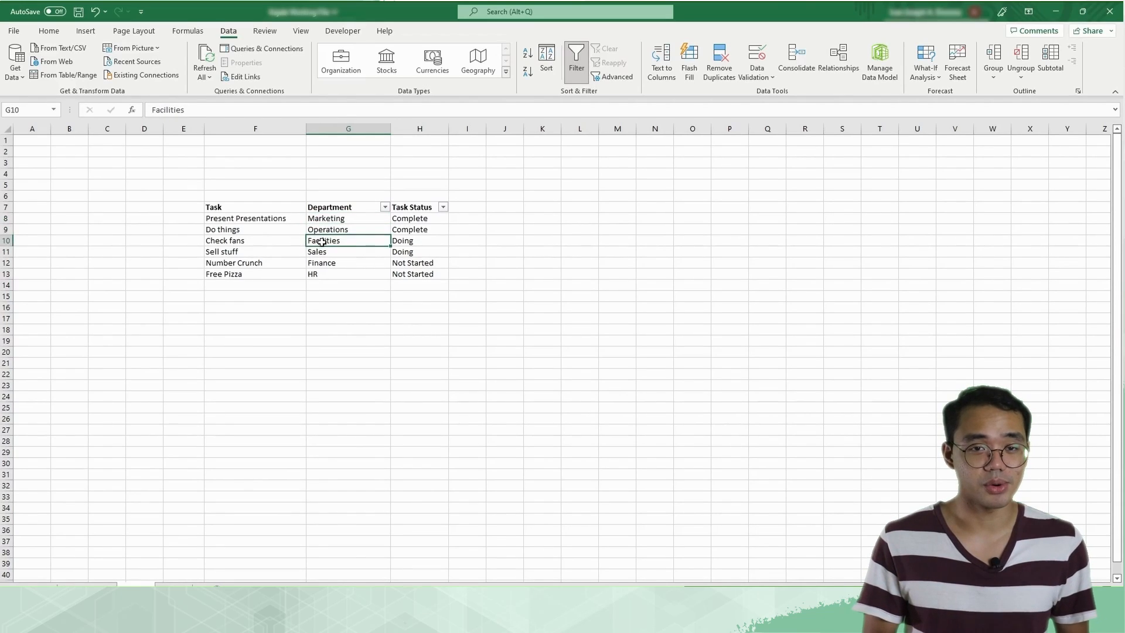
left_click(326, 263)
left_click(330, 273)
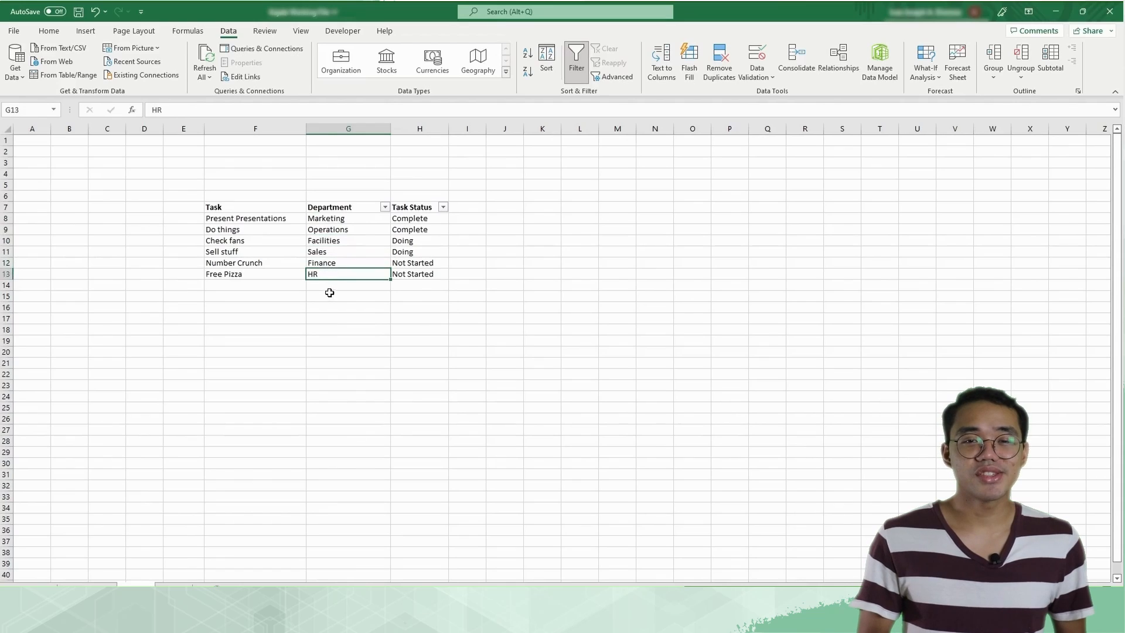
left_click(330, 295)
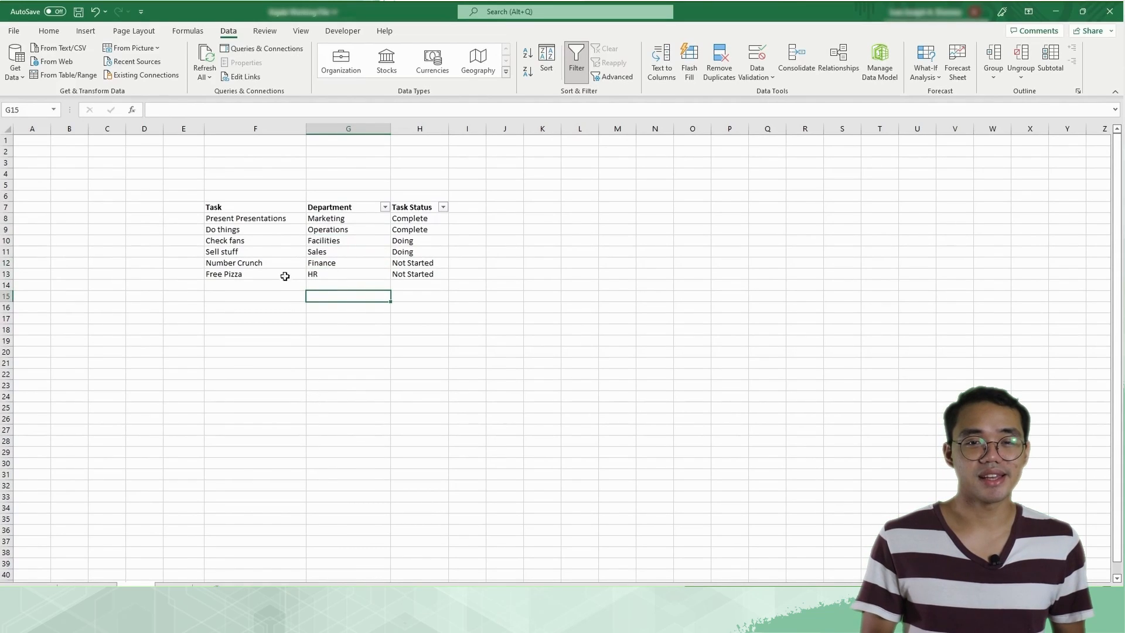
- Select the task table F7:H13 and open its custom sort settings
left_click_drag(263, 209, 404, 275)
right_click(398, 241)
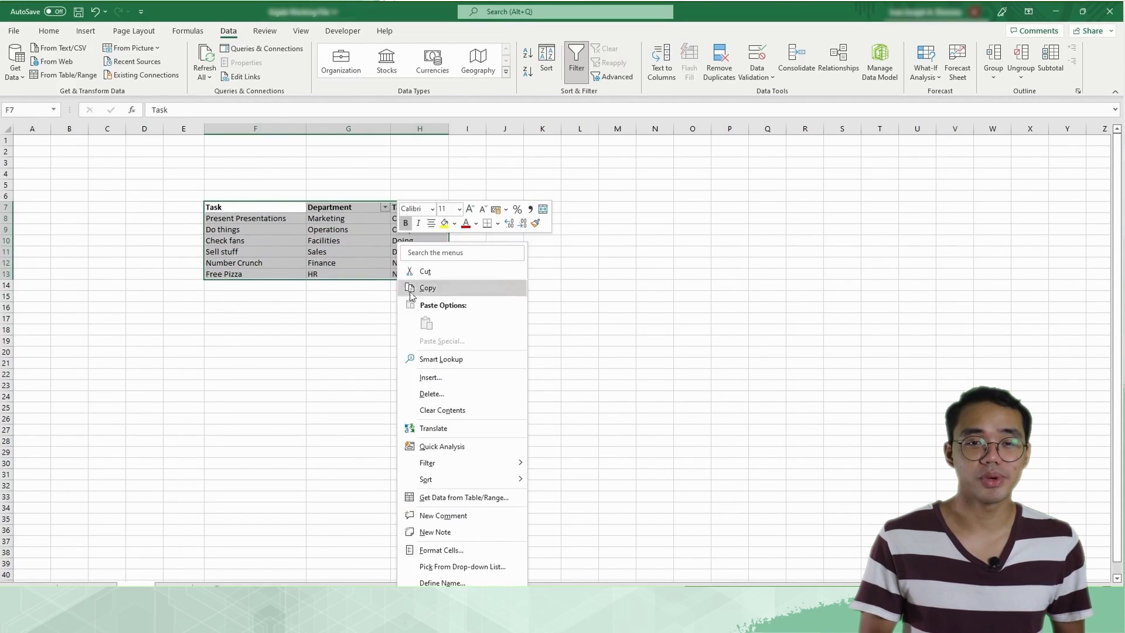
mouse_move(478, 478)
left_click(557, 562)
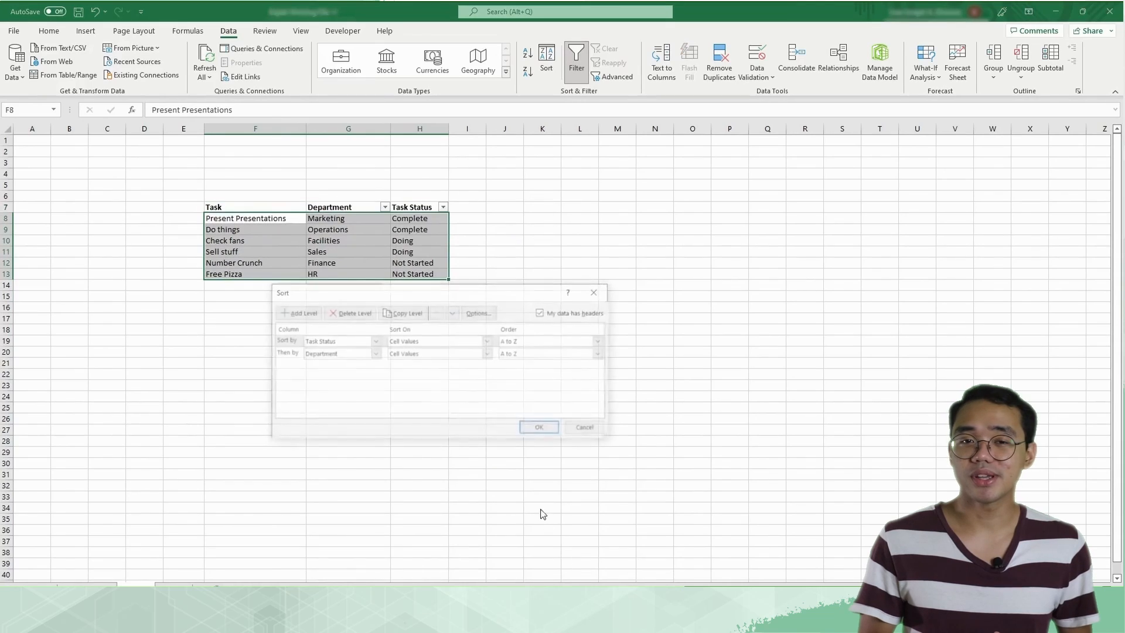
- Move the Department sort level above Task Status and back below it, twice
left_click(449, 353)
left_click(436, 315)
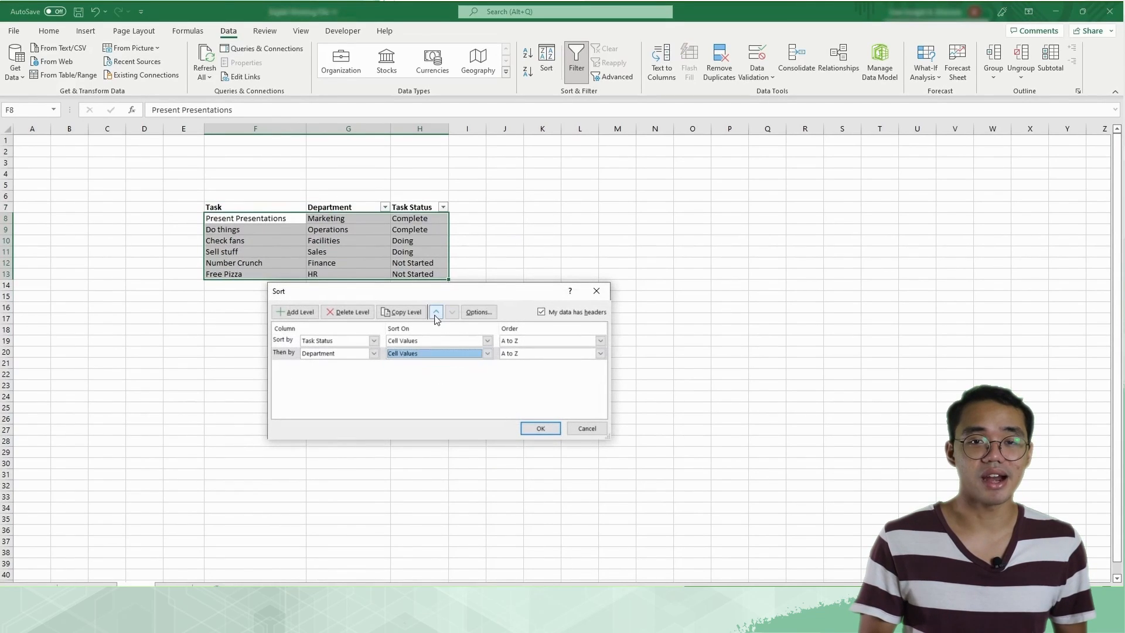
left_click(436, 315)
left_click(453, 315)
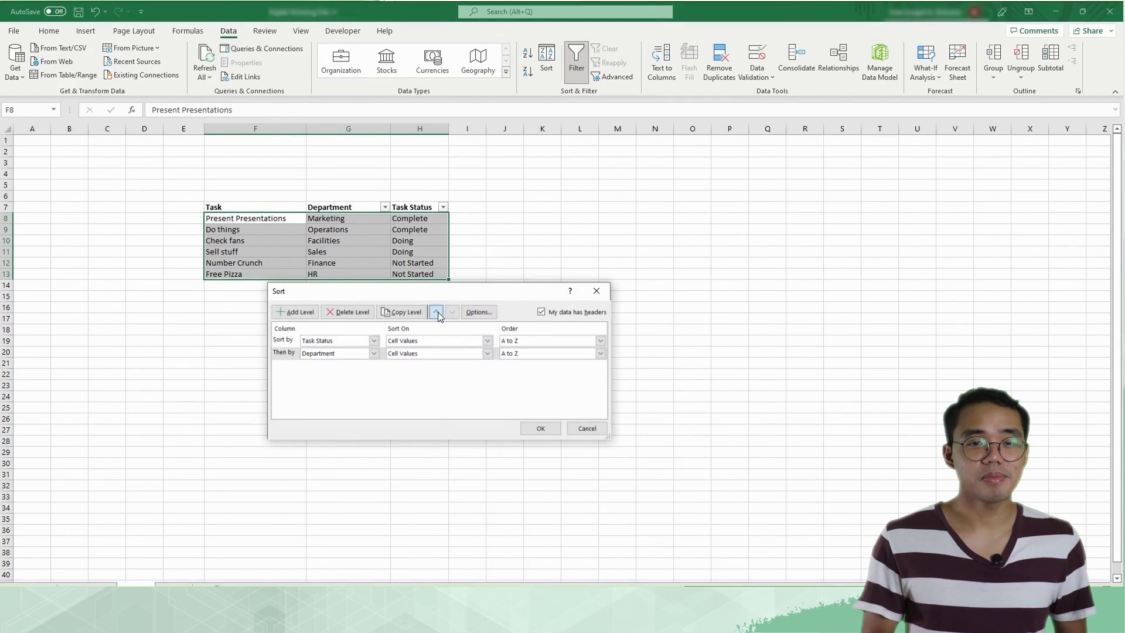
left_click(437, 312)
left_click(452, 312)
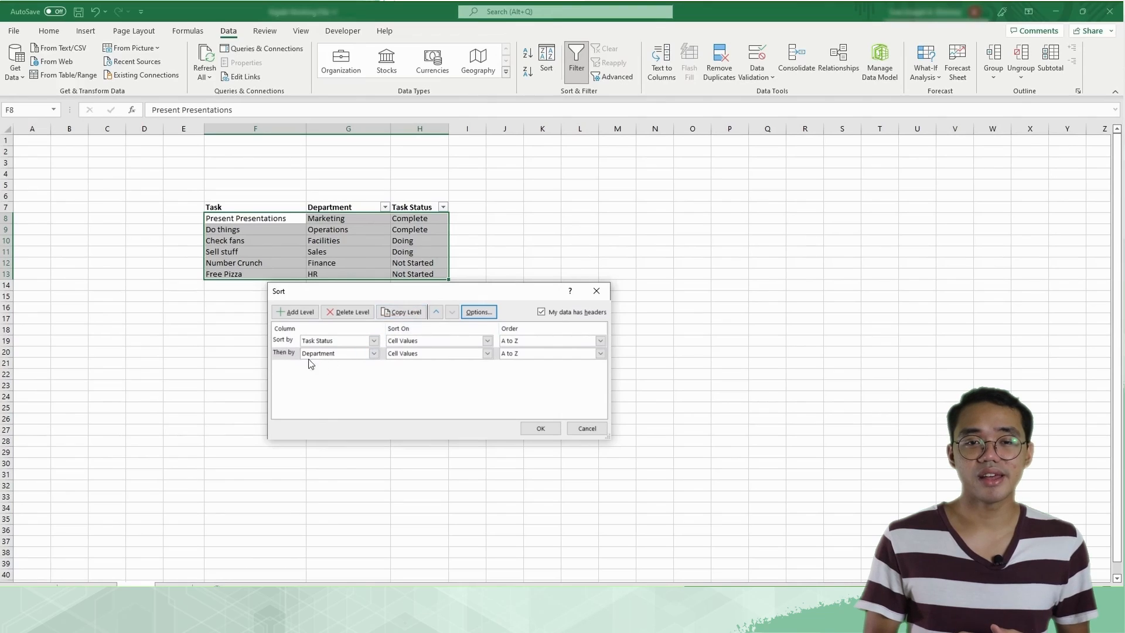
- Delete the Department sort level and apply the custom sort by Task Status only
left_click(290, 355)
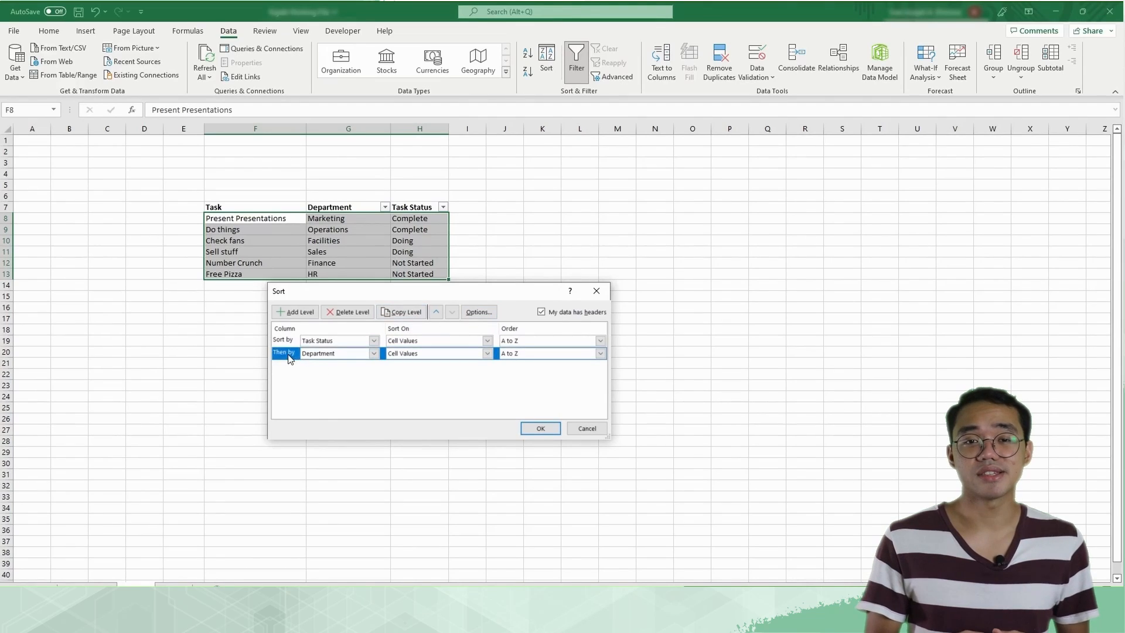
left_click(358, 320)
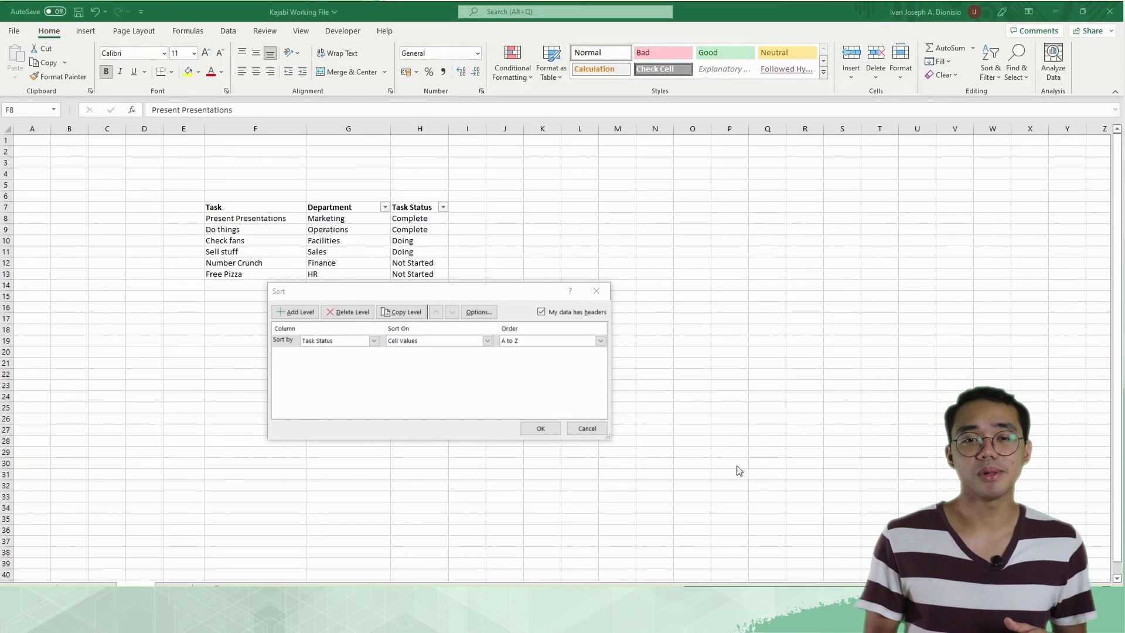
left_click(540, 429)
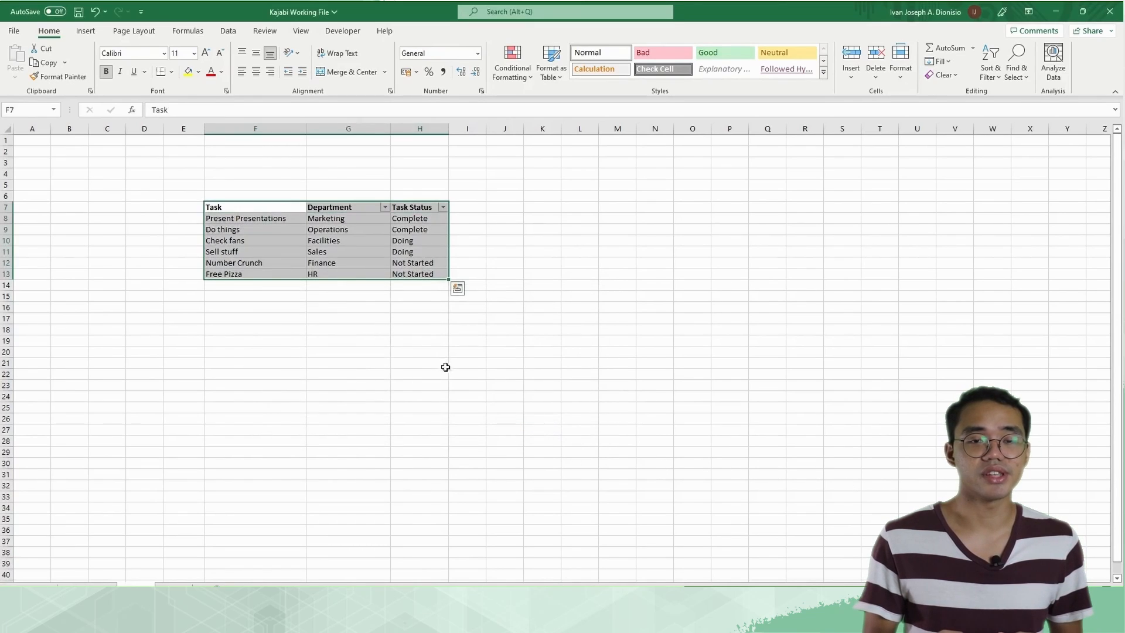
- Deselect the task table and view the available Sort & Filter options
left_click(411, 340)
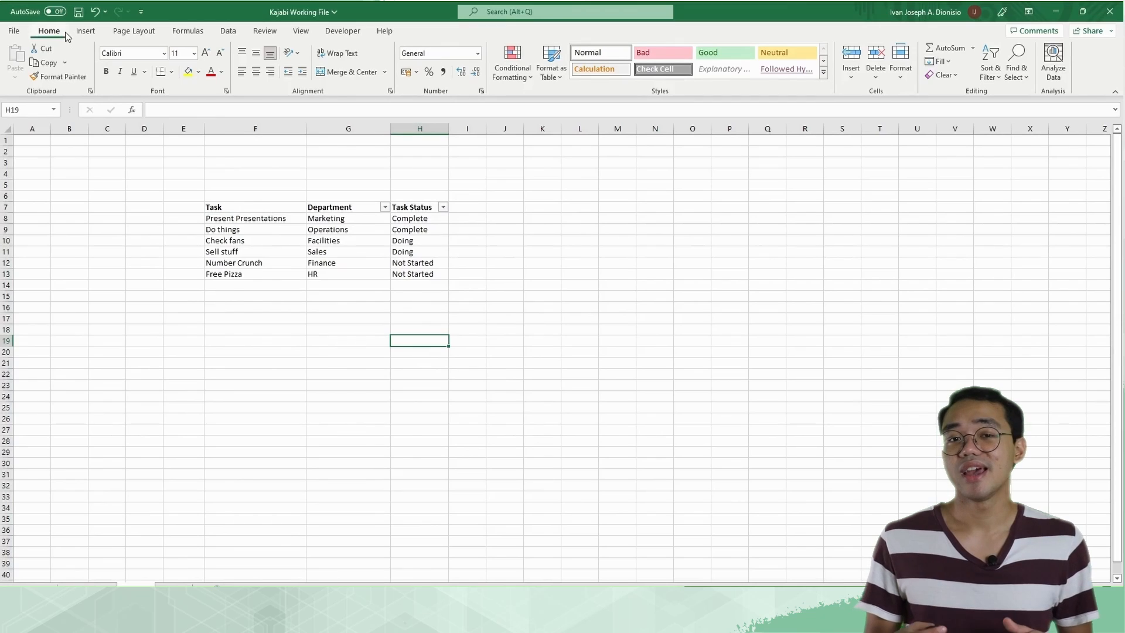
left_click(990, 69)
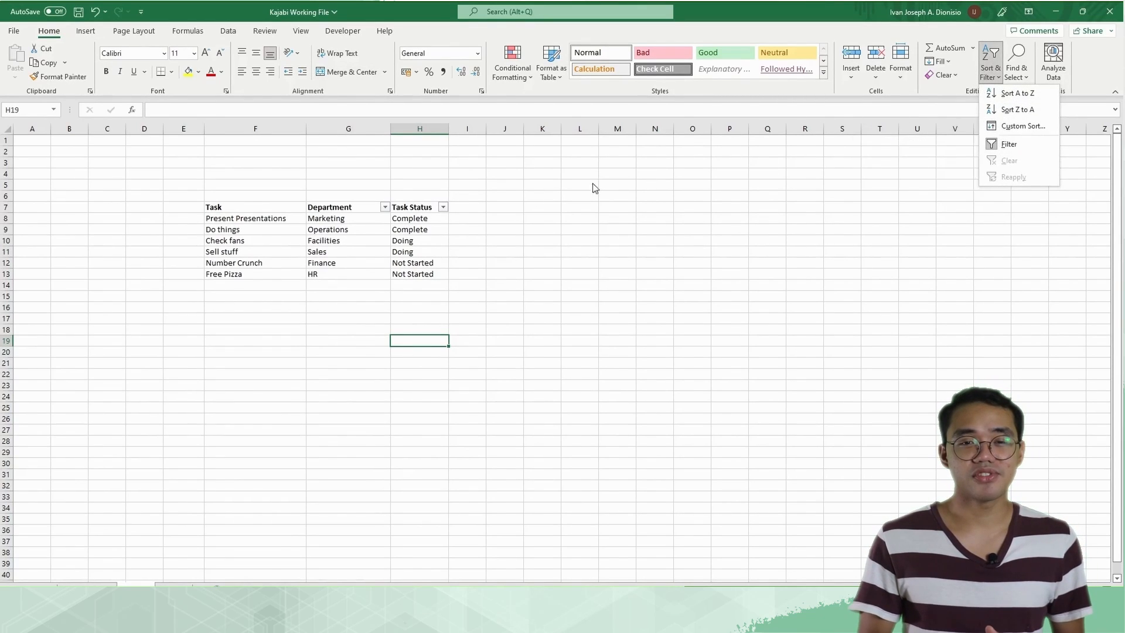
left_click(385, 207)
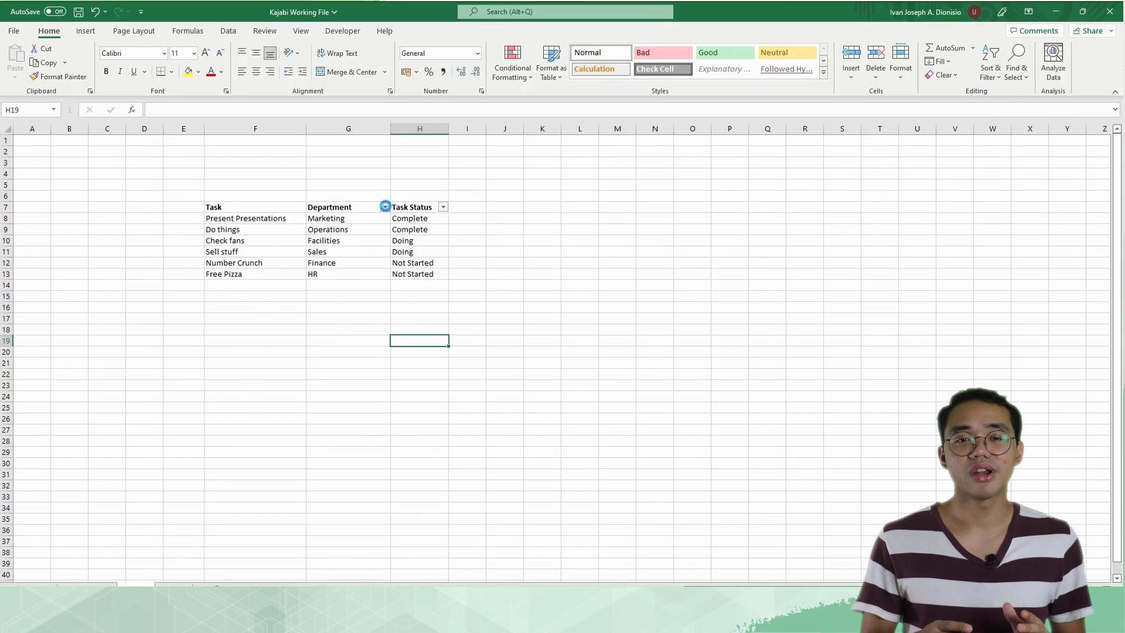
- Sort the Department column Z to A and re-sort it A to Z using its header filter
left_click(385, 207)
left_click(371, 236)
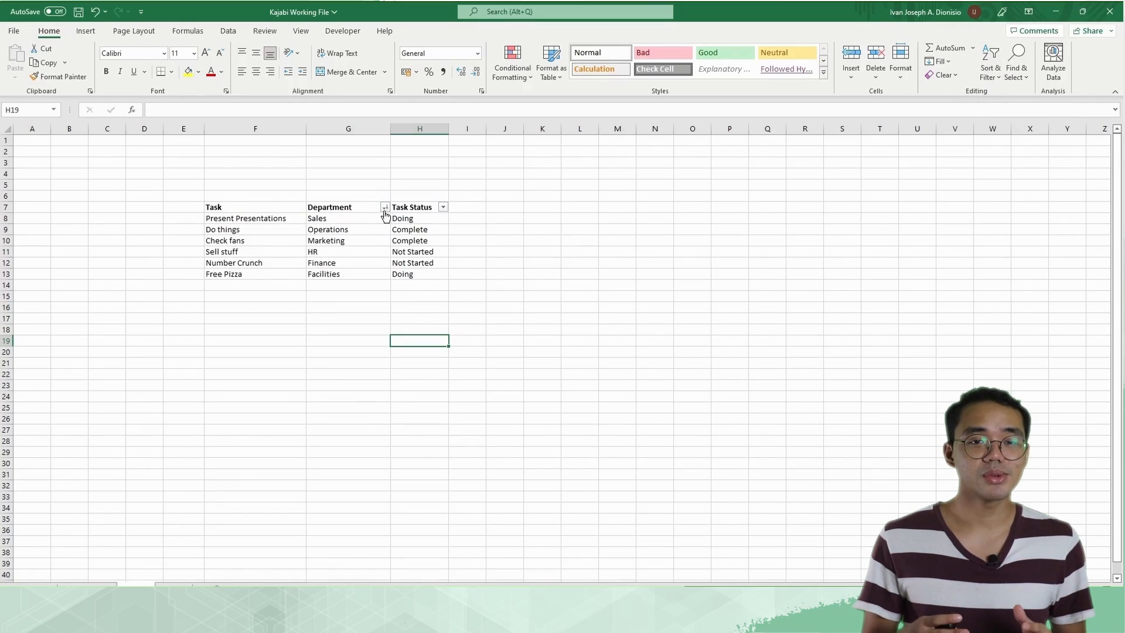
left_click(385, 207)
left_click(369, 223)
- Open the sort-by-color options for the Department column
left_click(385, 208)
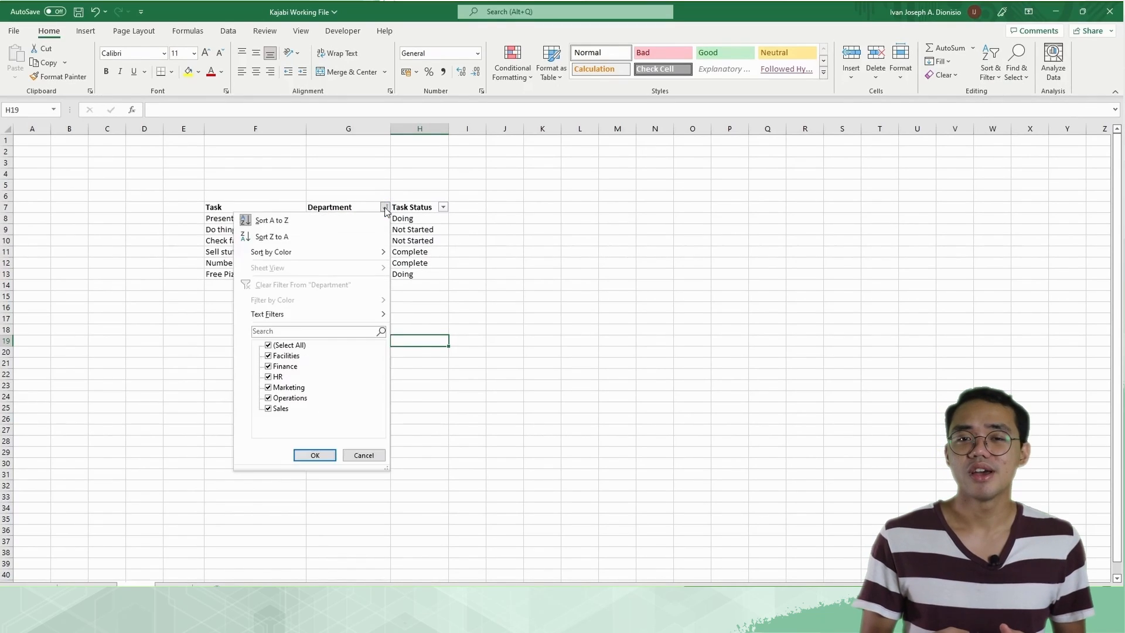
mouse_move(364, 253)
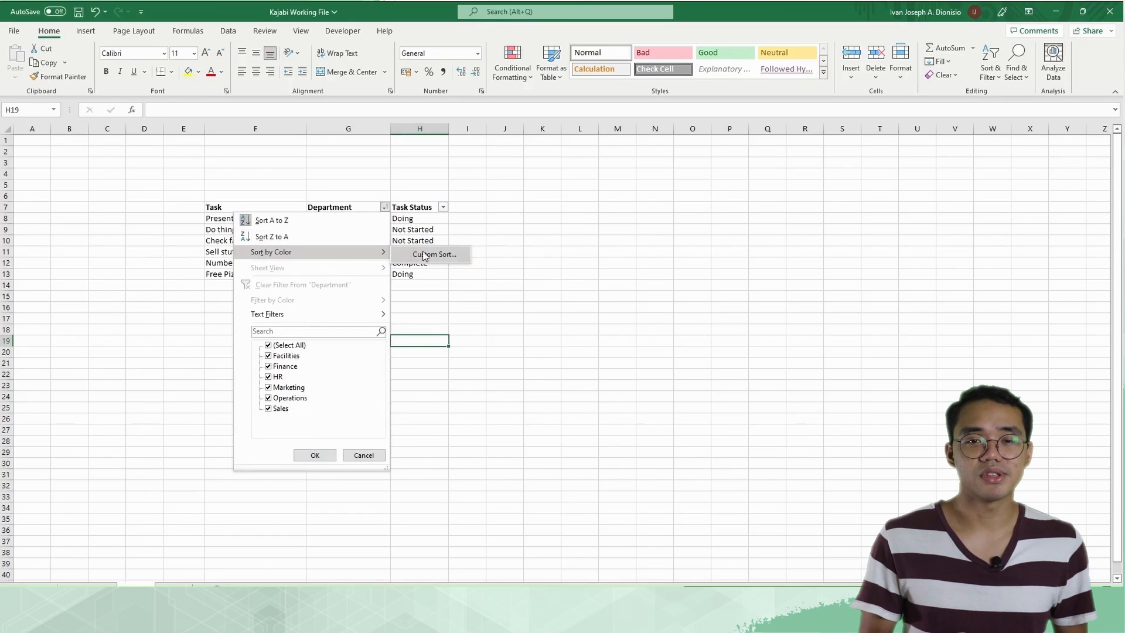